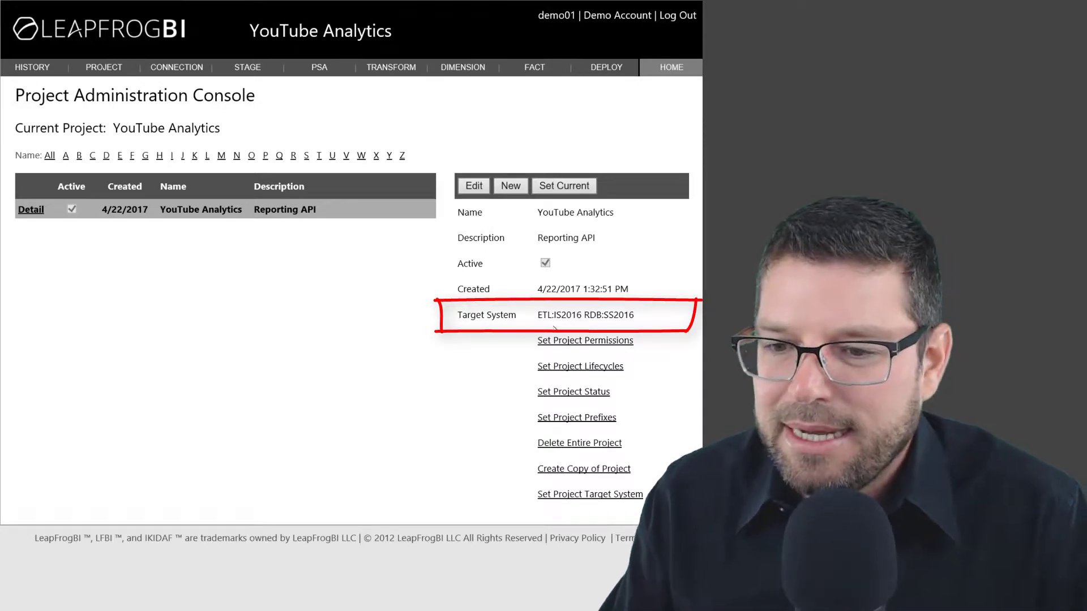
Step: Look over the YouTube folder of CSV files, then return to the LeapFrog BI console
mouse_move(620, 70)
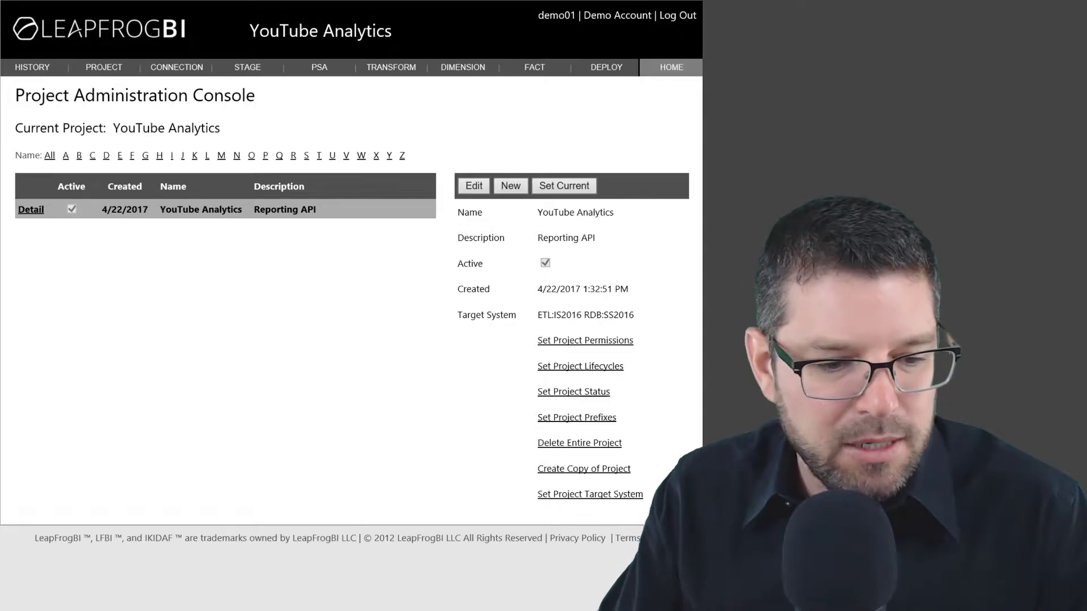
key(alt+Tab)
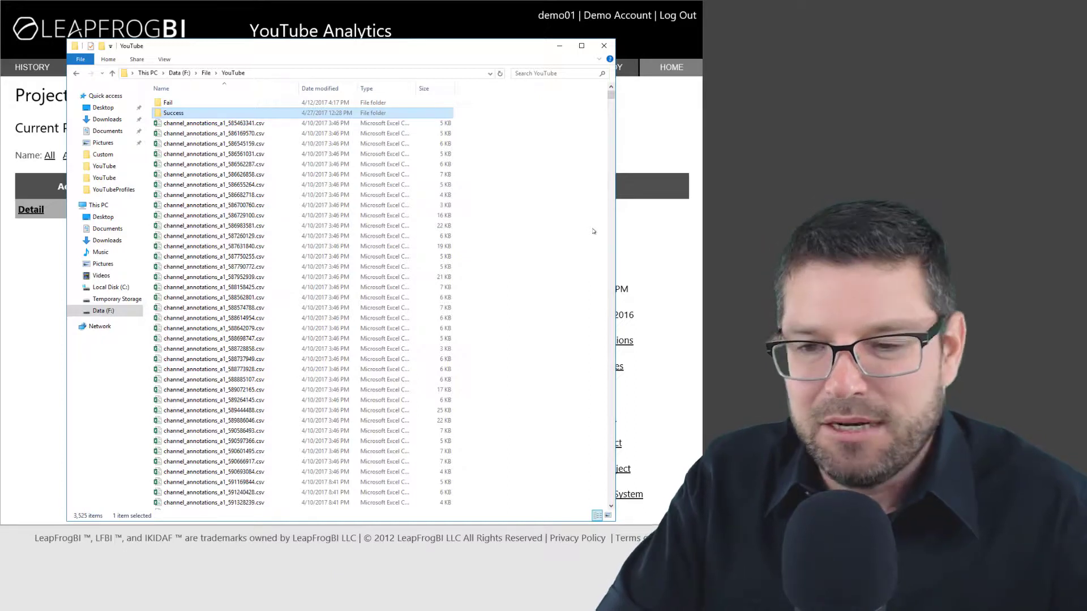
key(alt+Tab)
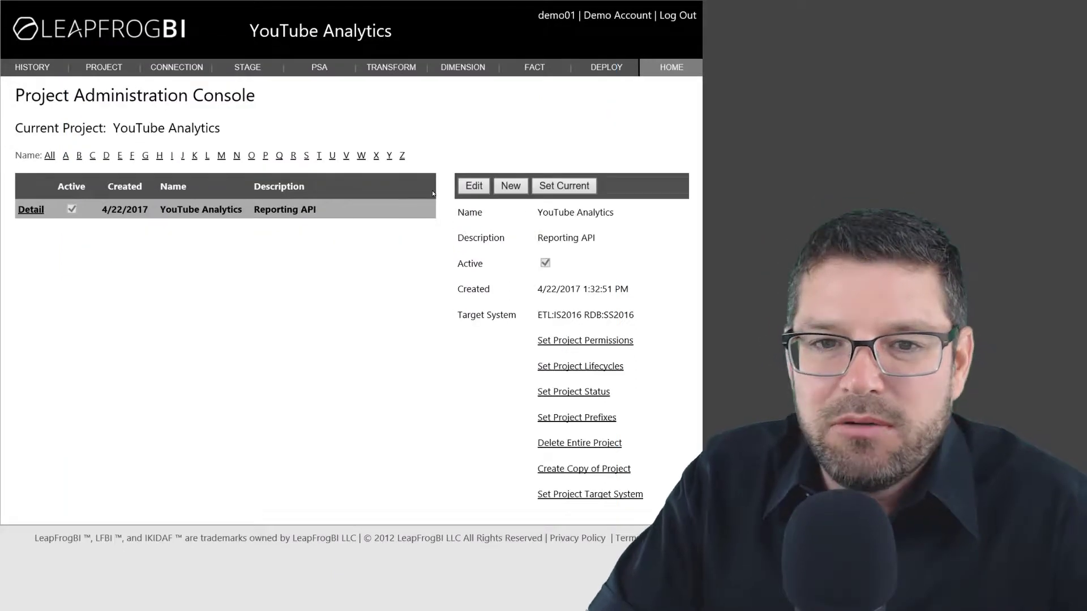
Step: Download the s1200 FlatFile stage template package from STAGE > New Component
mouse_move(249, 69)
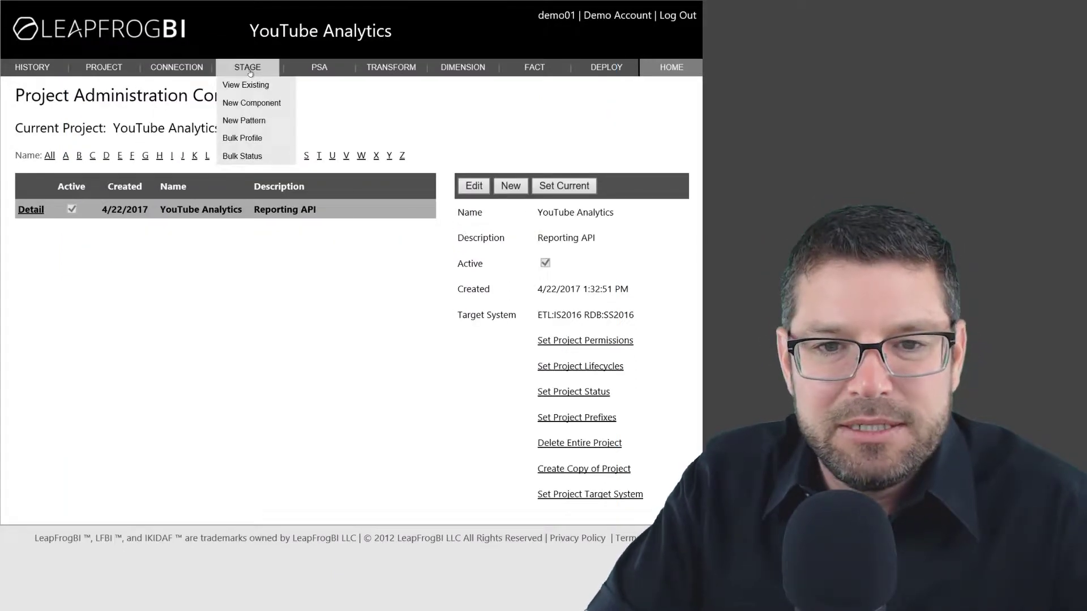
click(245, 108)
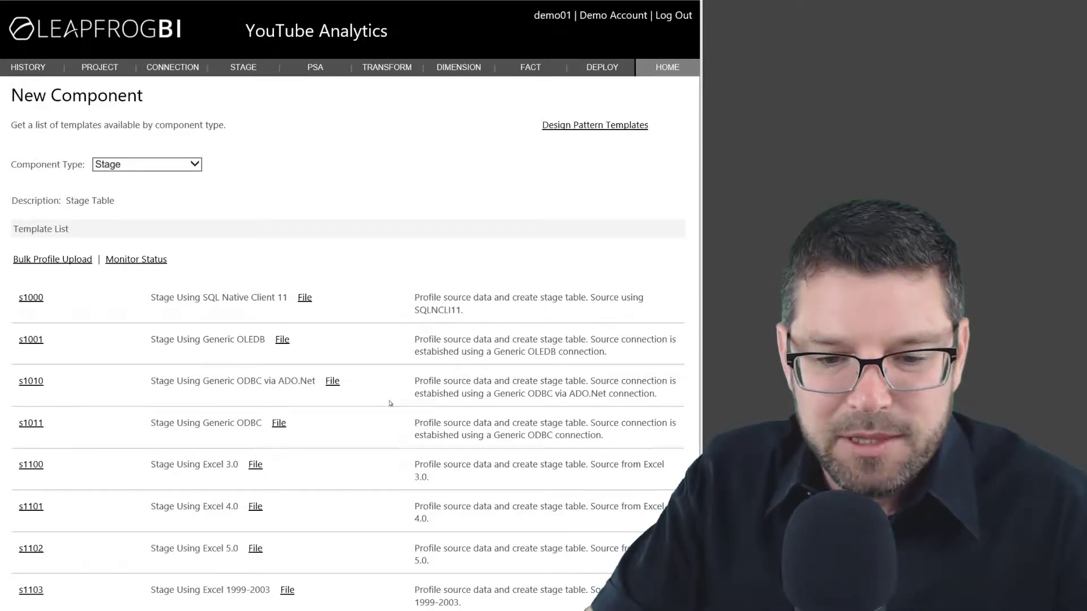
scroll(390, 403, down, 6)
click(197, 306)
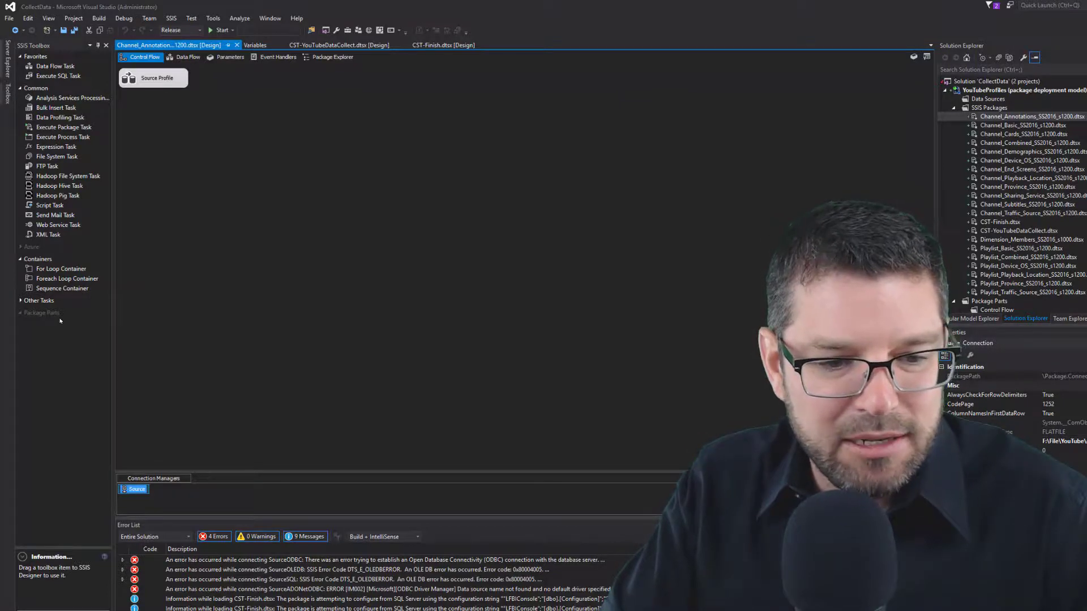
Step: Point the Source flat file connection to channel_annotations_a1_585463341.csv and preview its comma-delimited columns
key(Return)
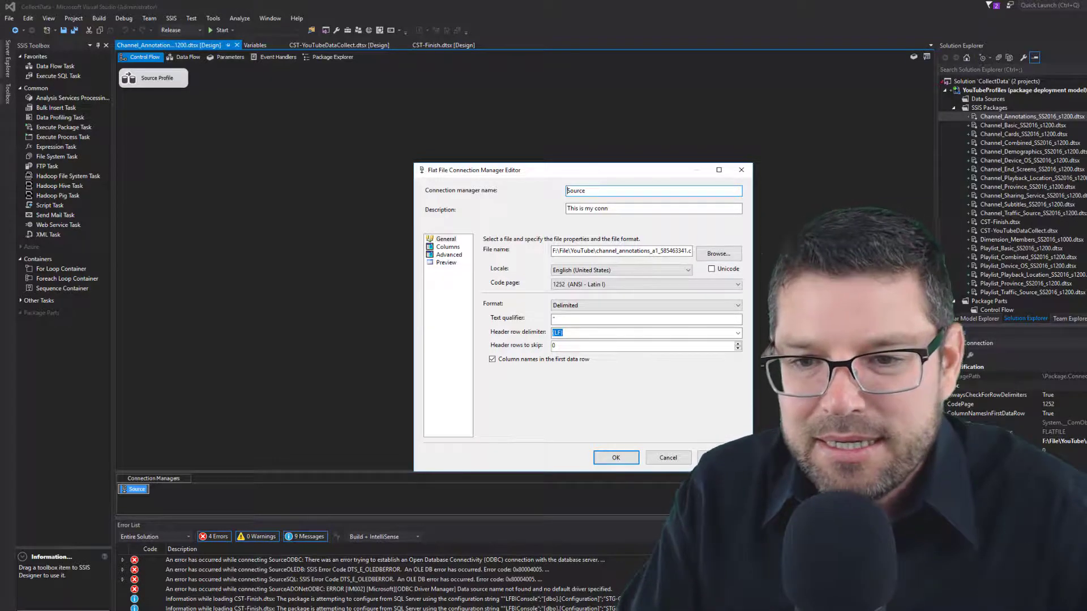
click(718, 254)
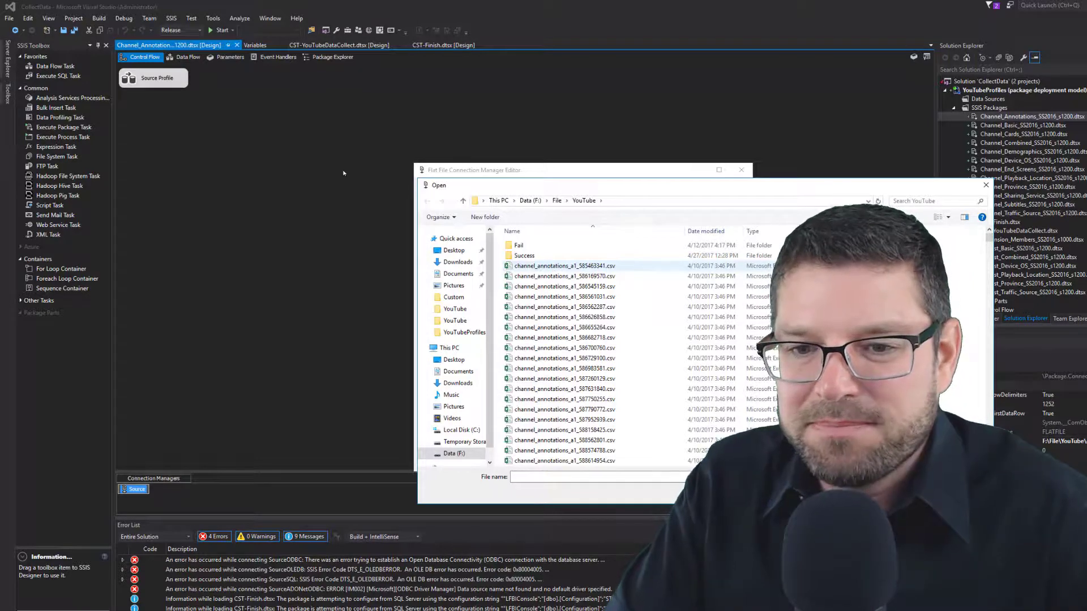
key(Return)
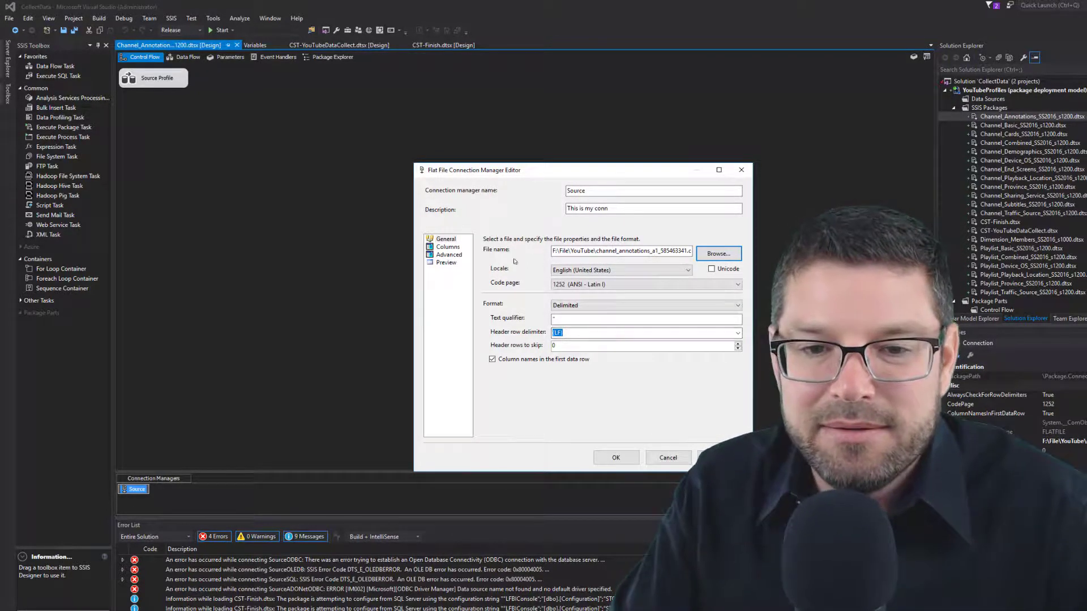
click(447, 247)
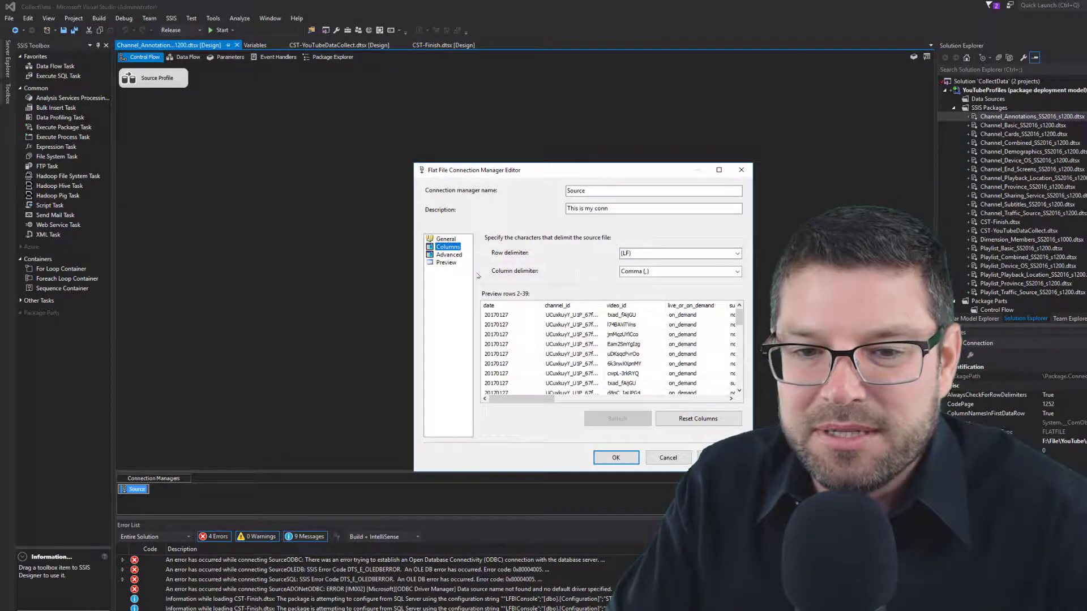
Step: Review the date, channel_id, video_id and live_or_on_demand column properties, preview rows, then cancel the editor
click(449, 255)
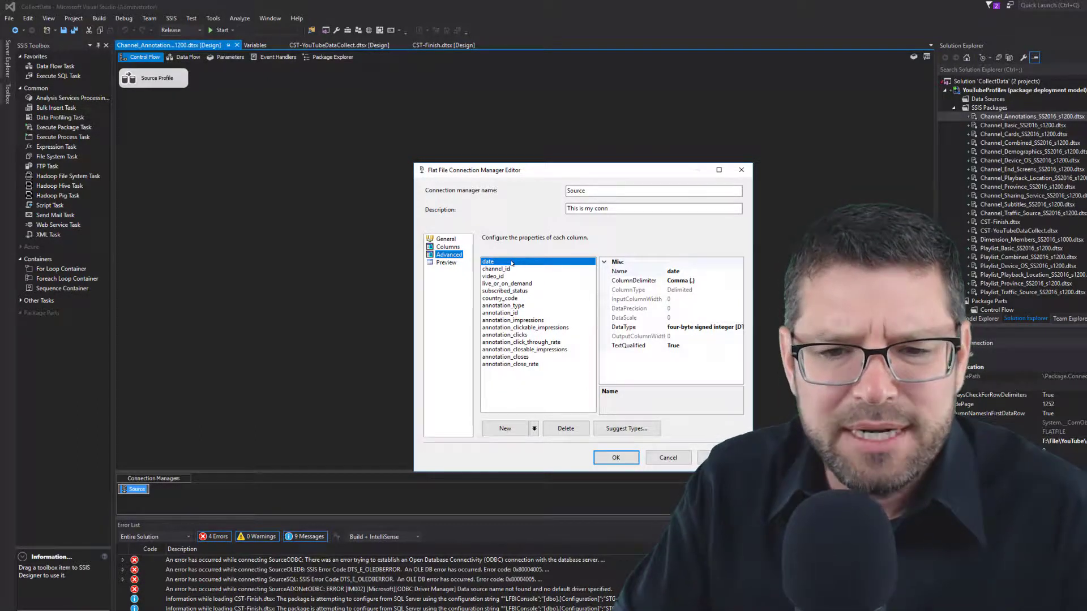
click(500, 269)
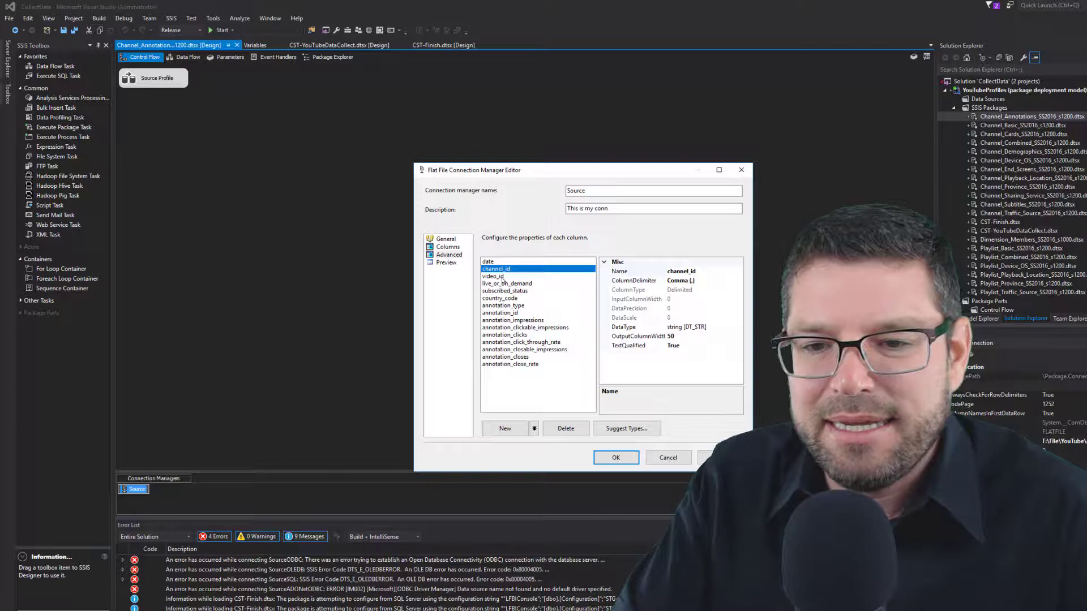
click(502, 277)
click(506, 284)
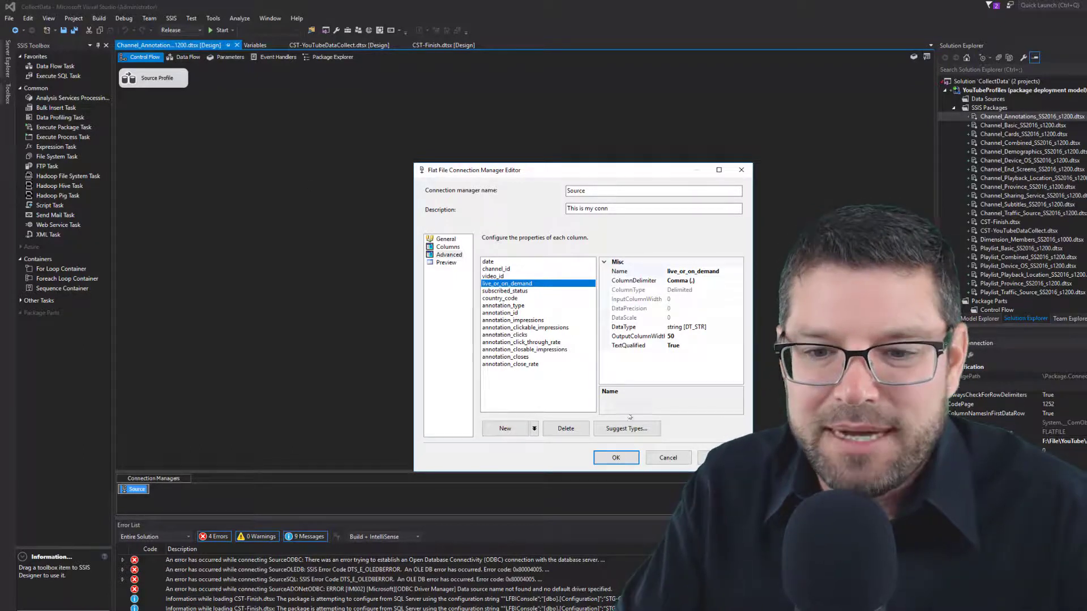
click(439, 262)
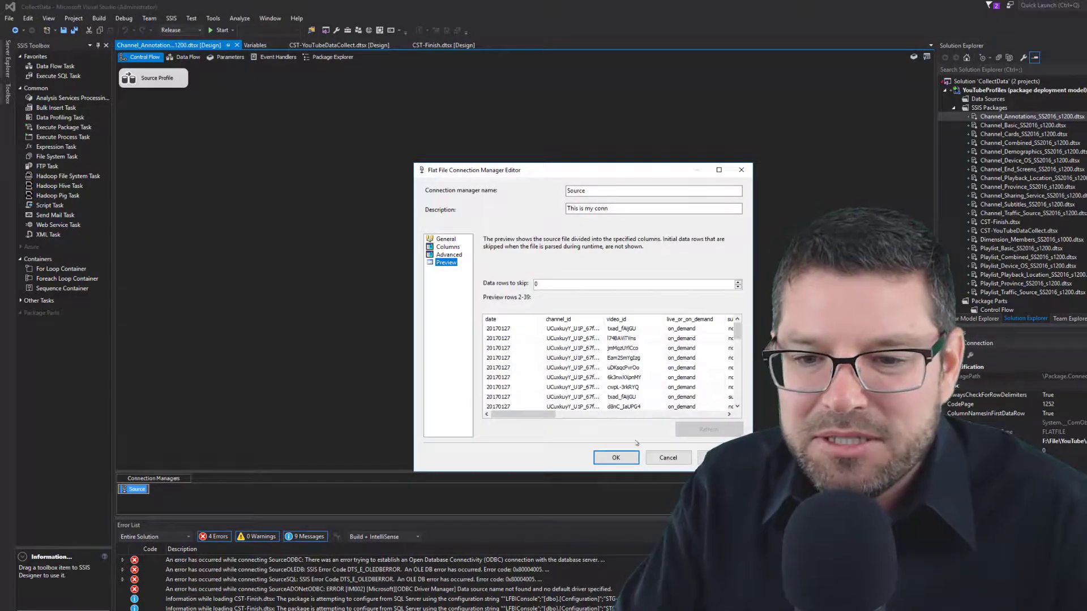
click(668, 461)
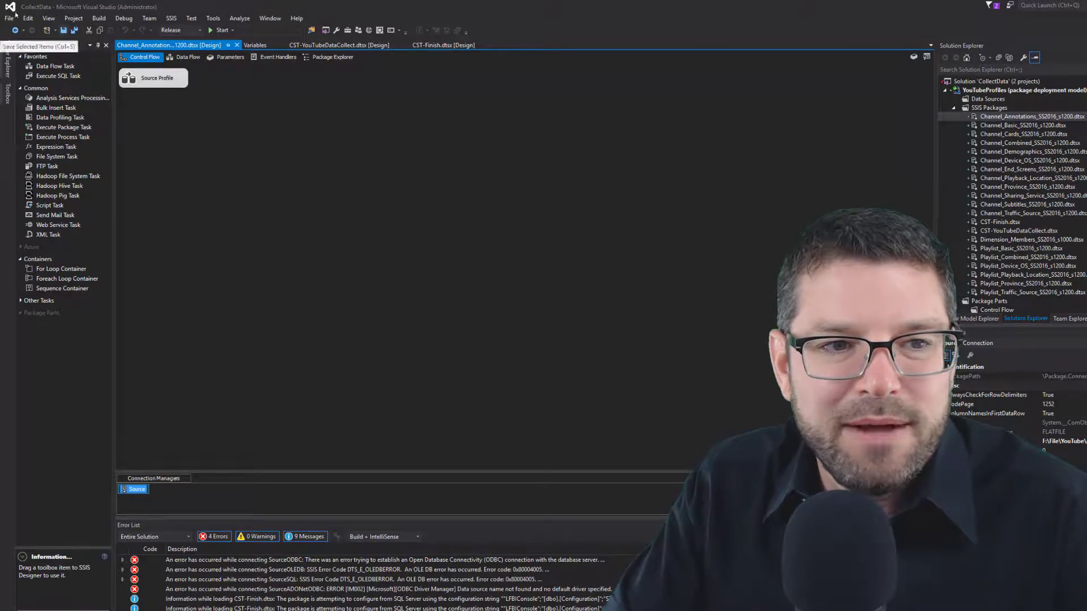
Step: Execute Channel_Annotations_SS2016_s1200, watch its Source-to-Row Count data flow, then stop debugging
right_click(1005, 116)
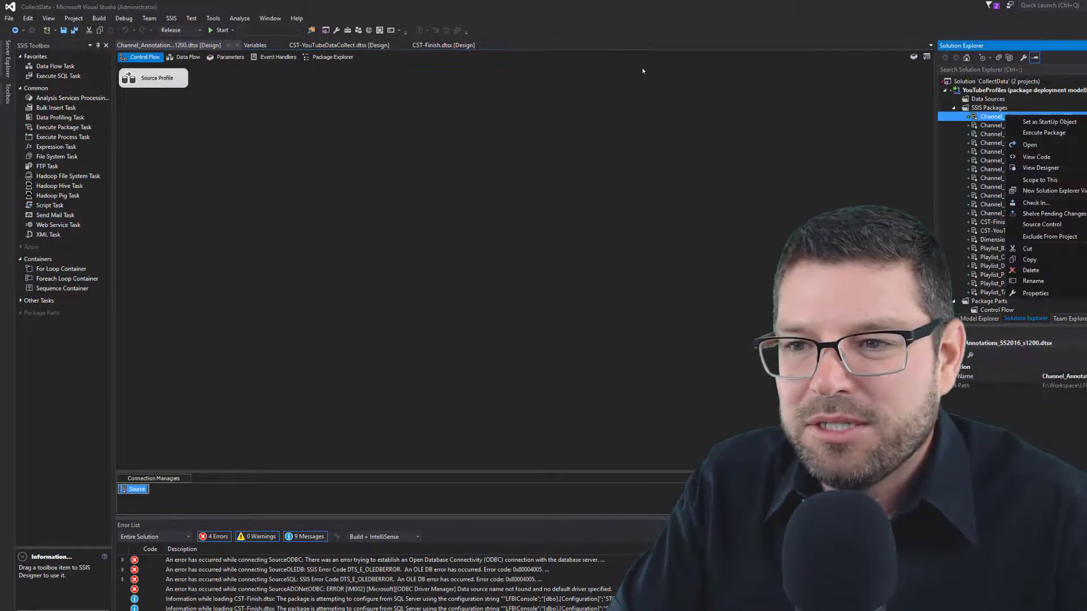
click(1029, 134)
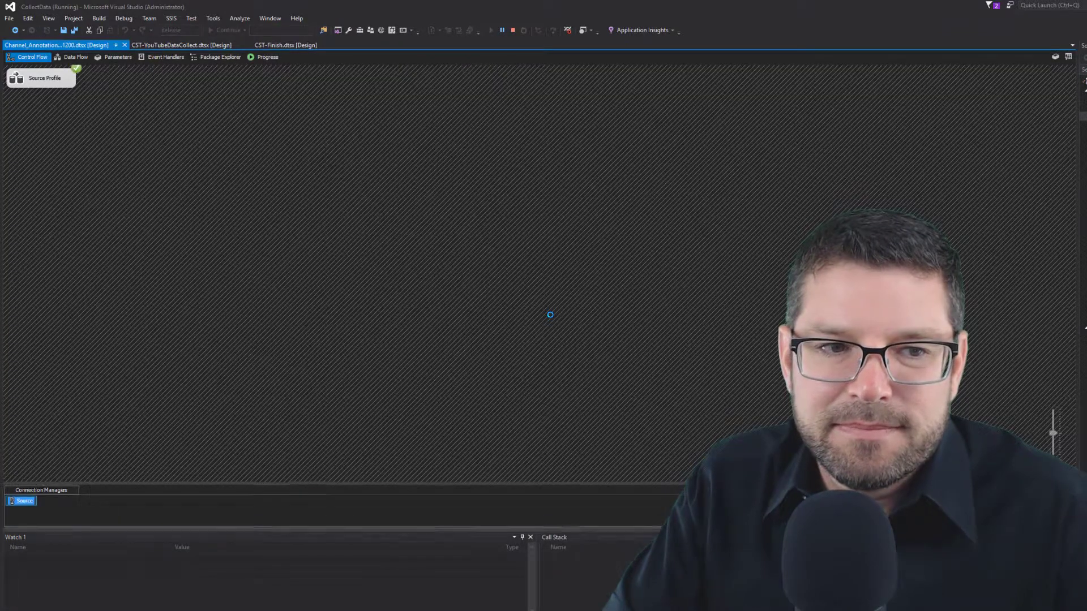
click(71, 58)
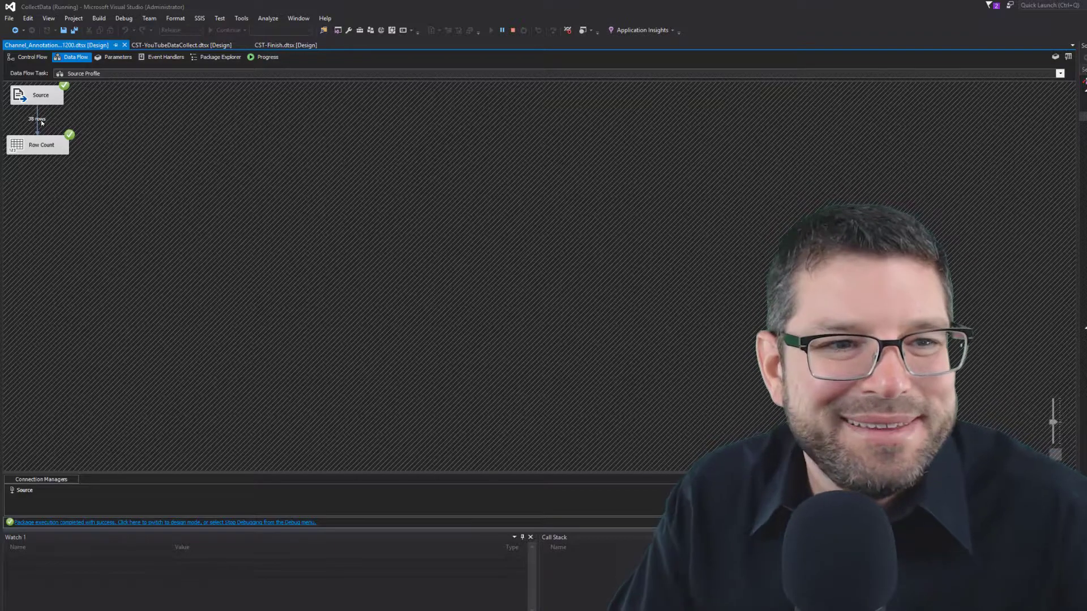
click(512, 32)
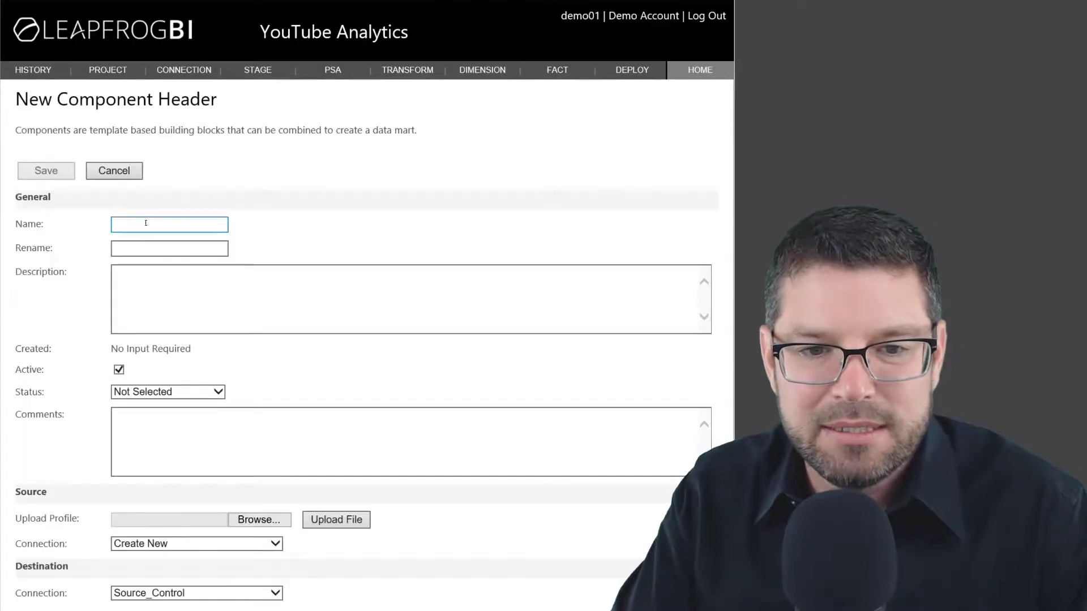
Step: Name the new FlatFile stage component Temp
click(146, 224)
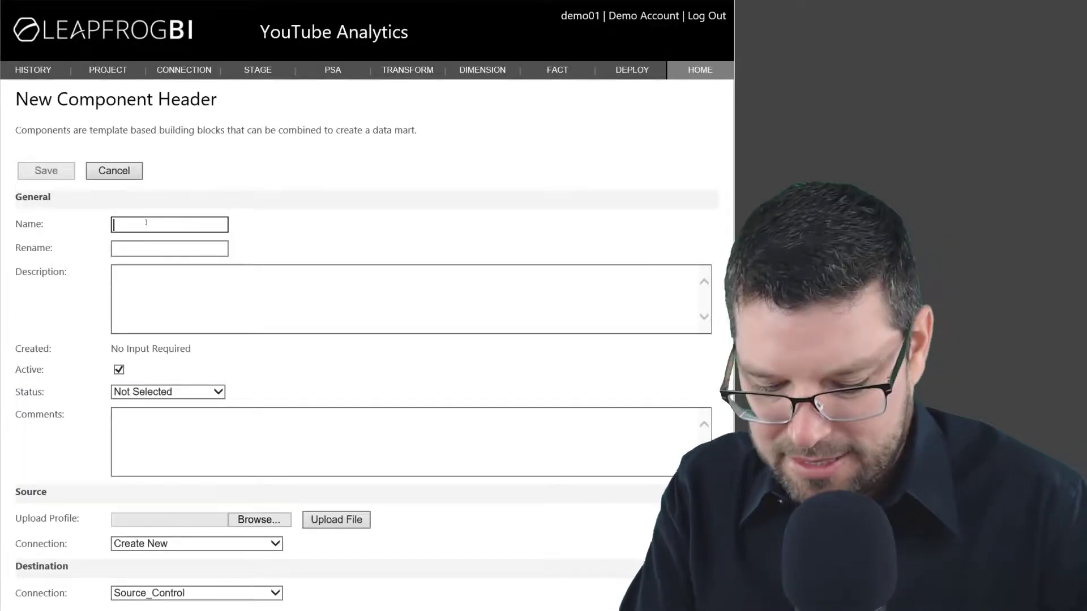
text(Temop)
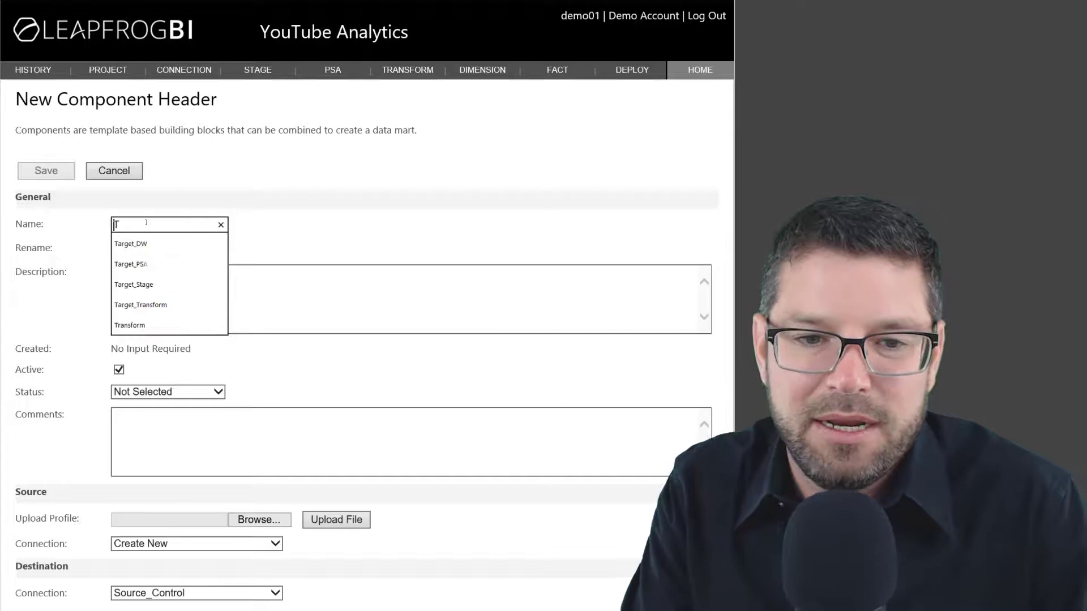
key(BackSpace)
key(BackSpace)
text(p)
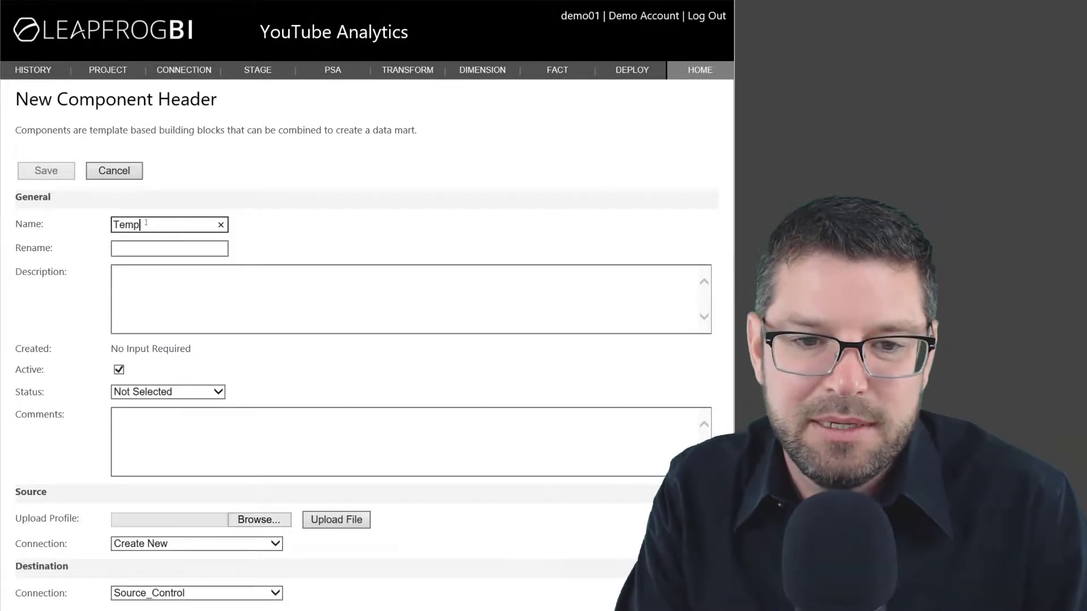
Step: Choose the profiled .dtsx package in the F:\Workspace\LFBI_Main folders for upload
click(257, 520)
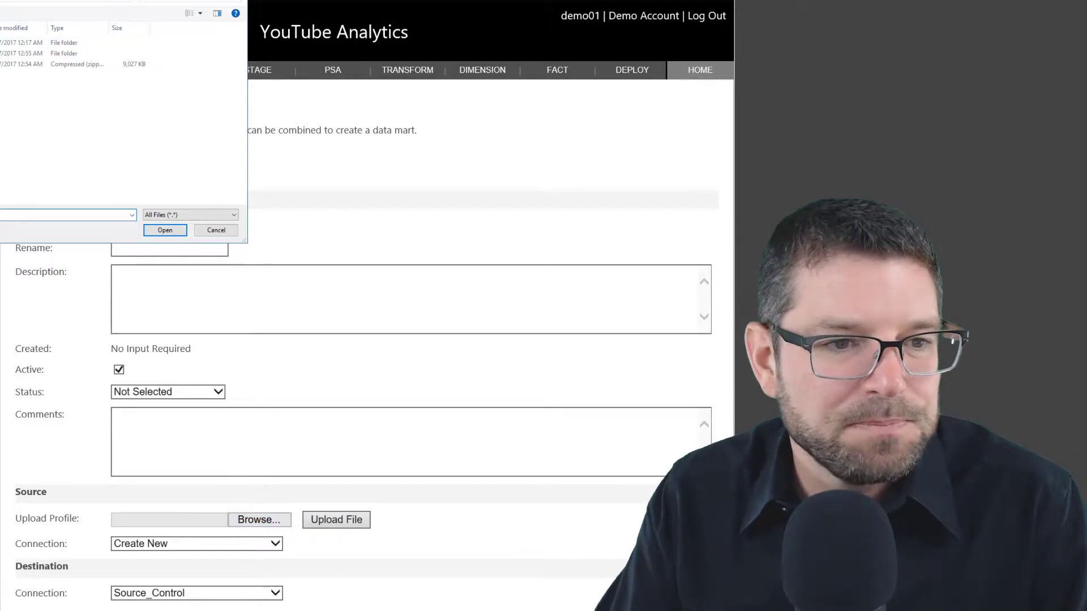
key(Return)
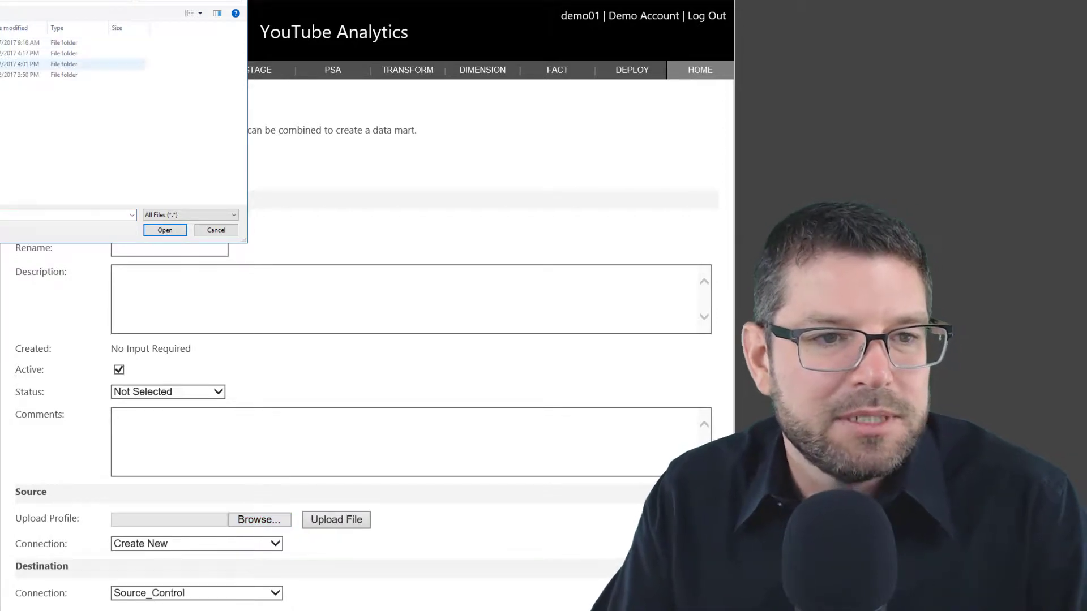
key(Return)
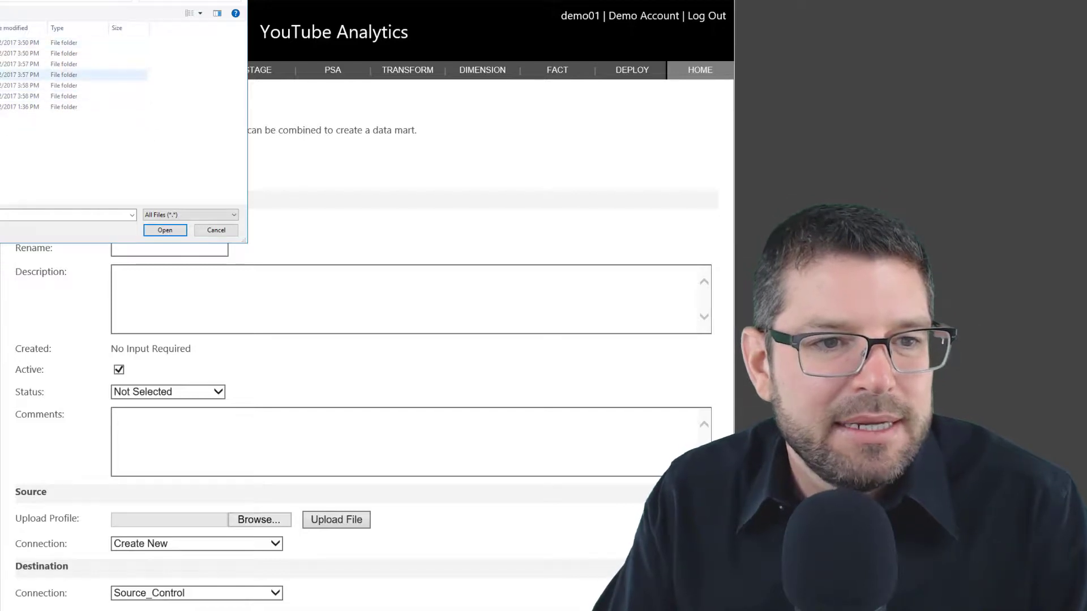
key(Return)
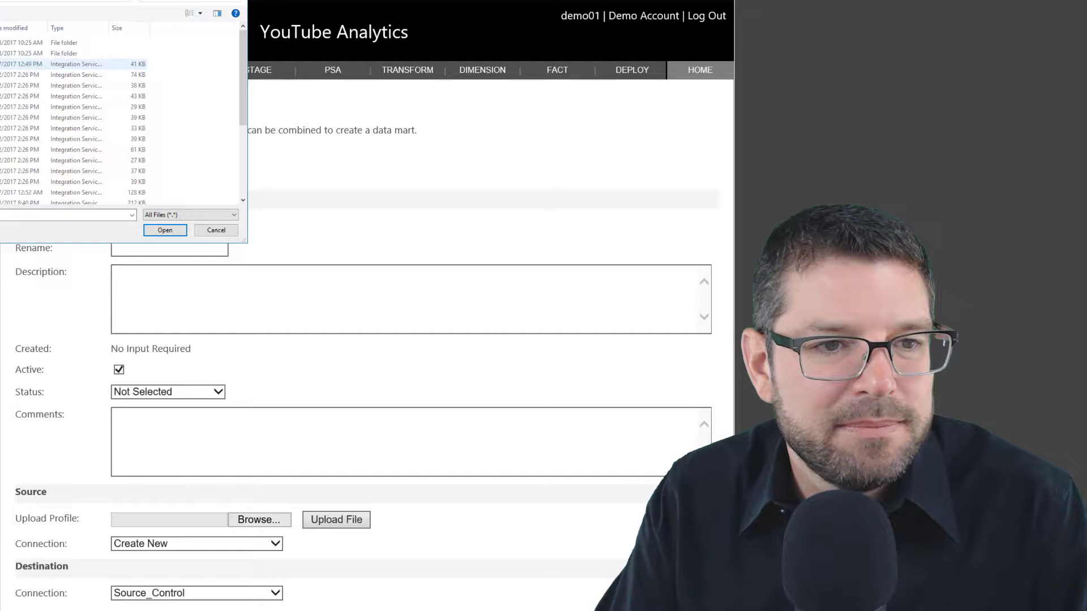
key(Return)
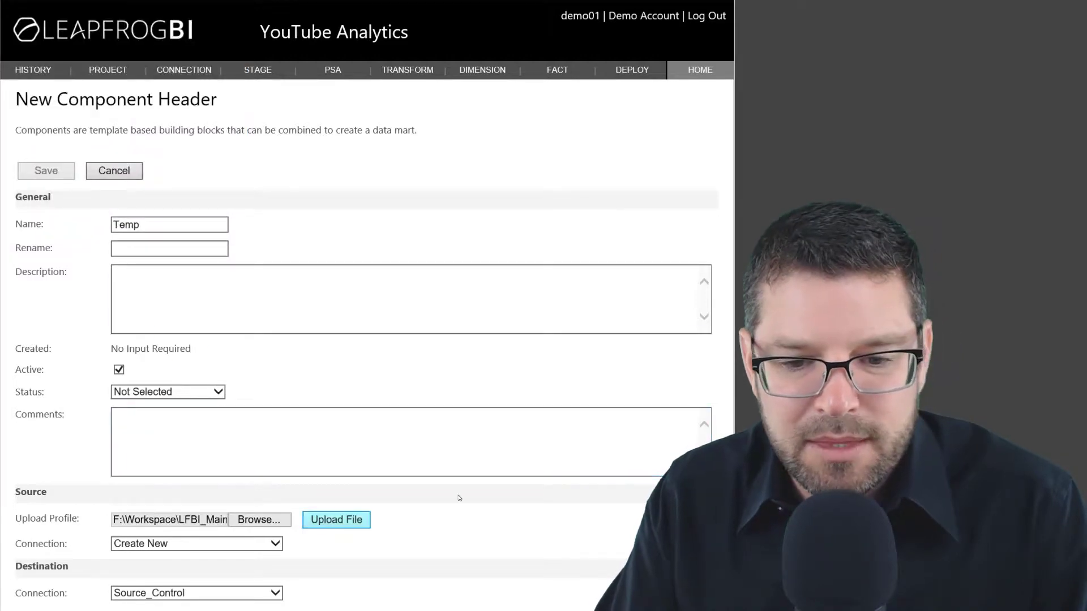
Step: Set the destination connection to Target_Stage, upload the profile package and save the component
scroll(460, 498, down, 2)
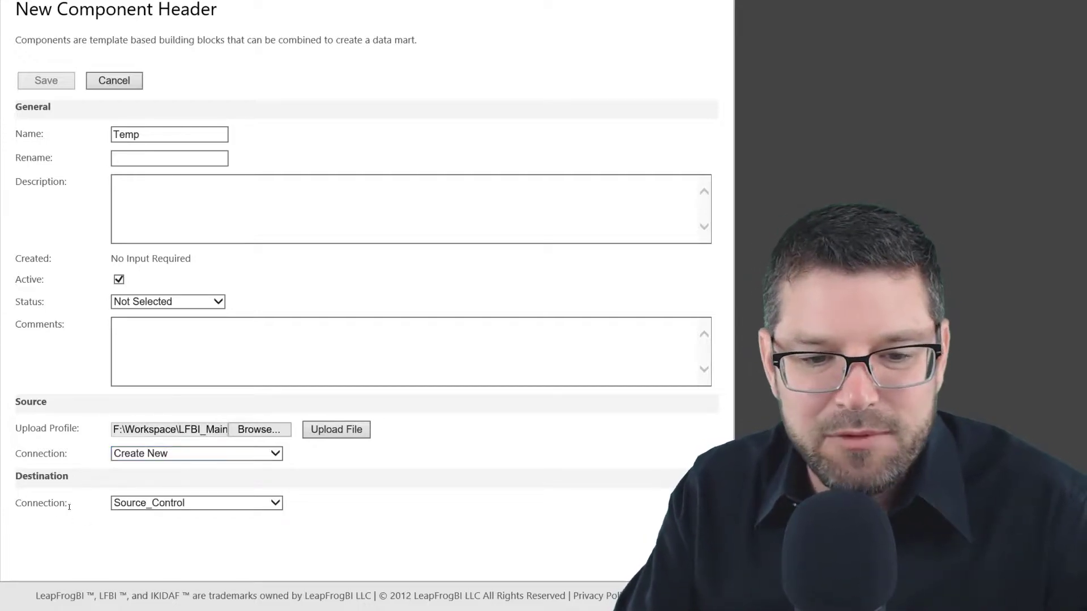
click(168, 508)
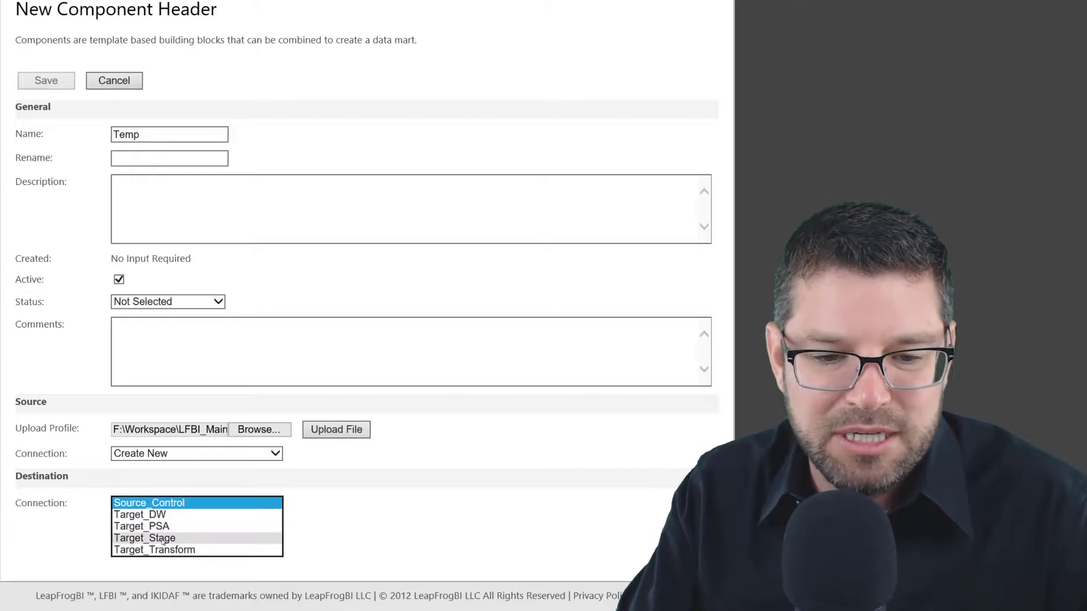
click(146, 538)
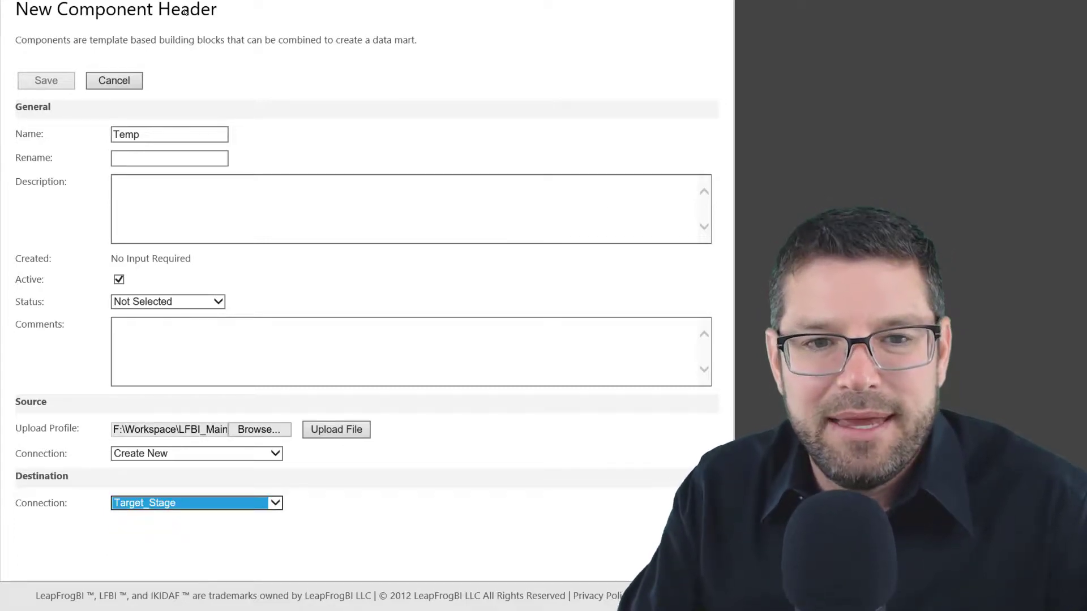
click(321, 431)
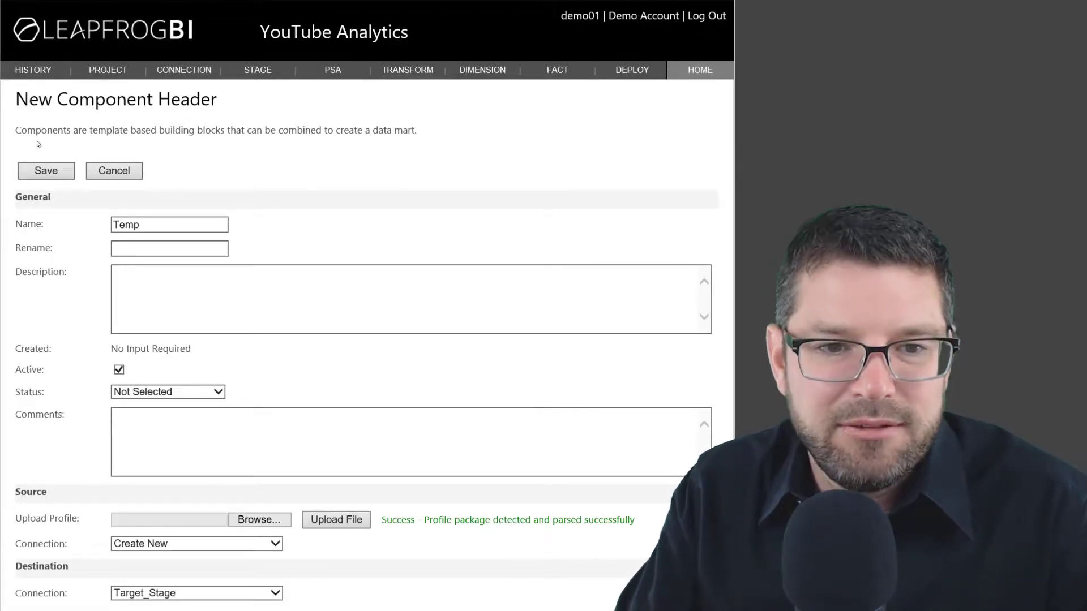
click(40, 175)
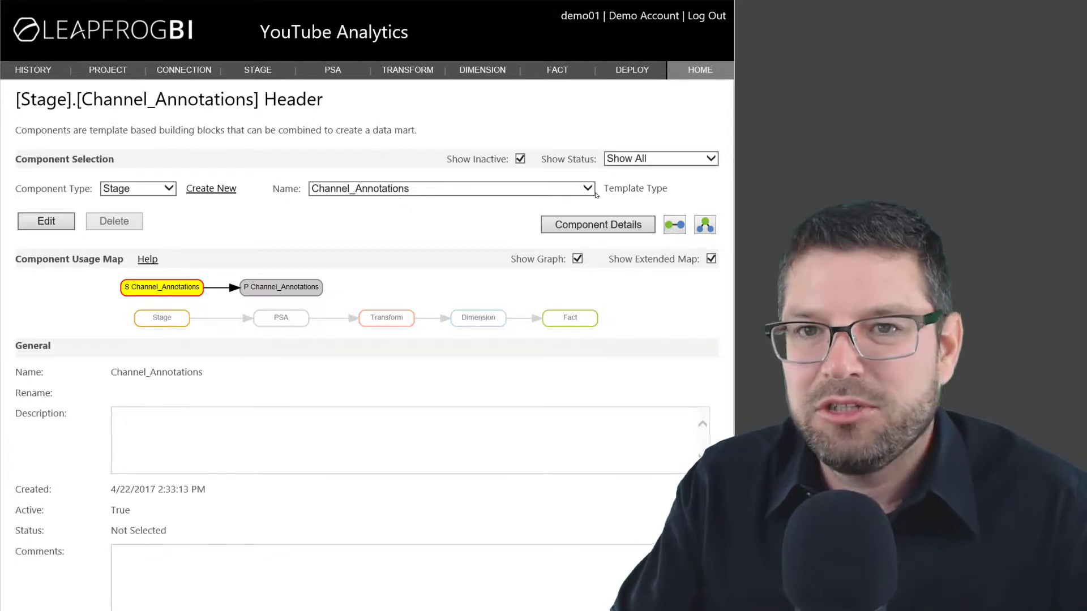
key(alt+Down)
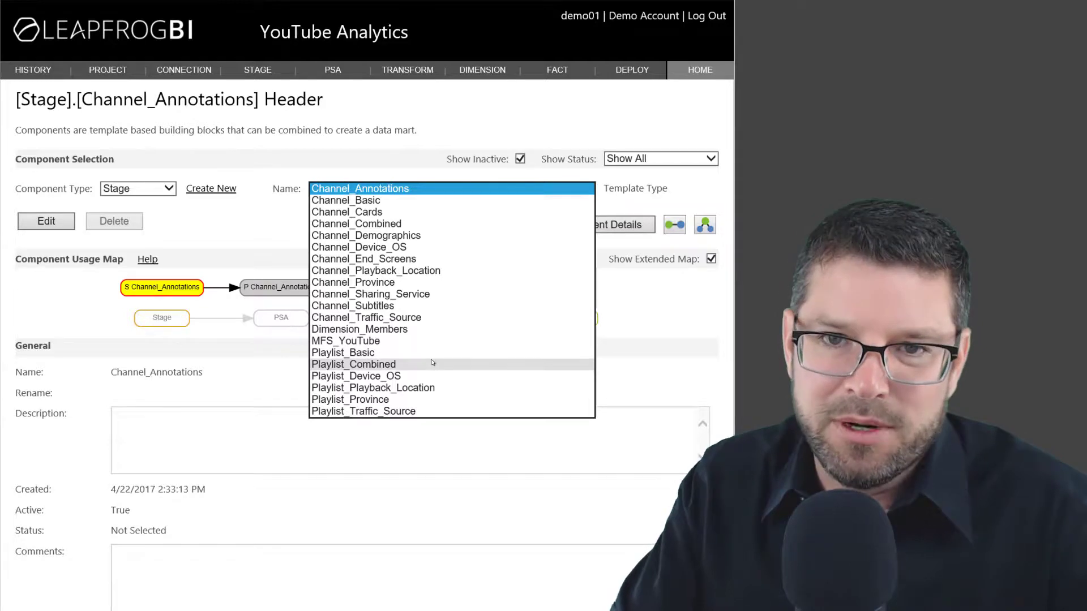
click(650, 372)
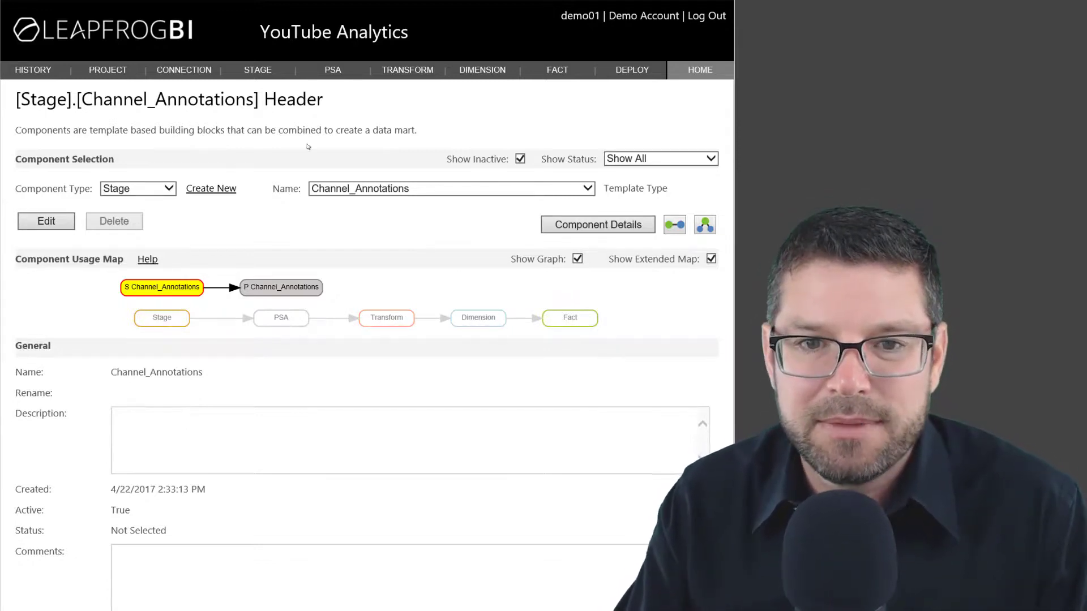
mouse_move(267, 75)
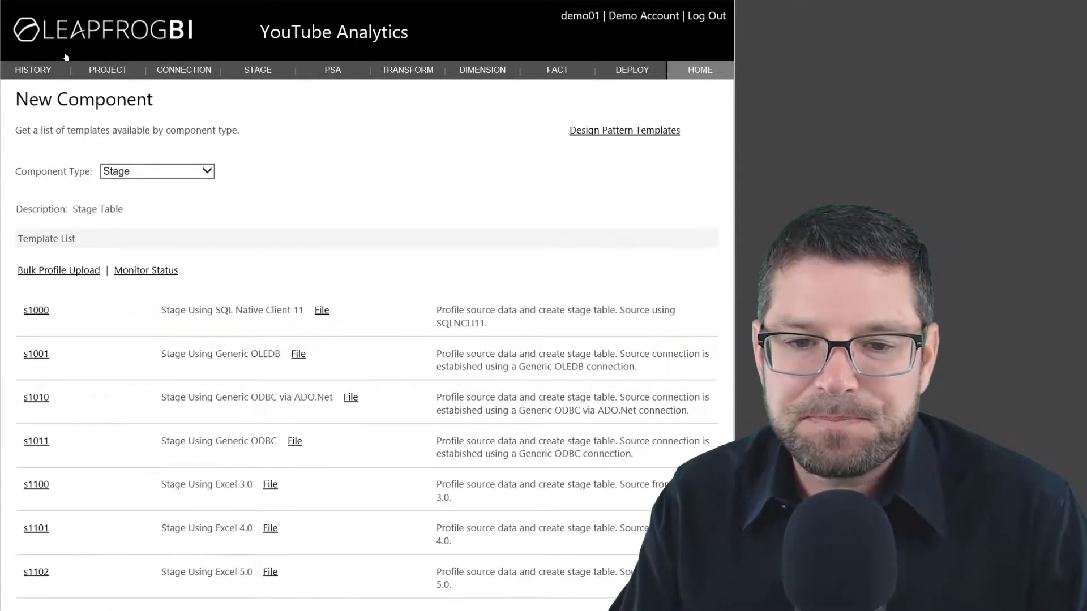
Step: Download SS2016_s9600.xls from the s9600 Multiple File Stage template entry
scroll(400, 369, down, 10)
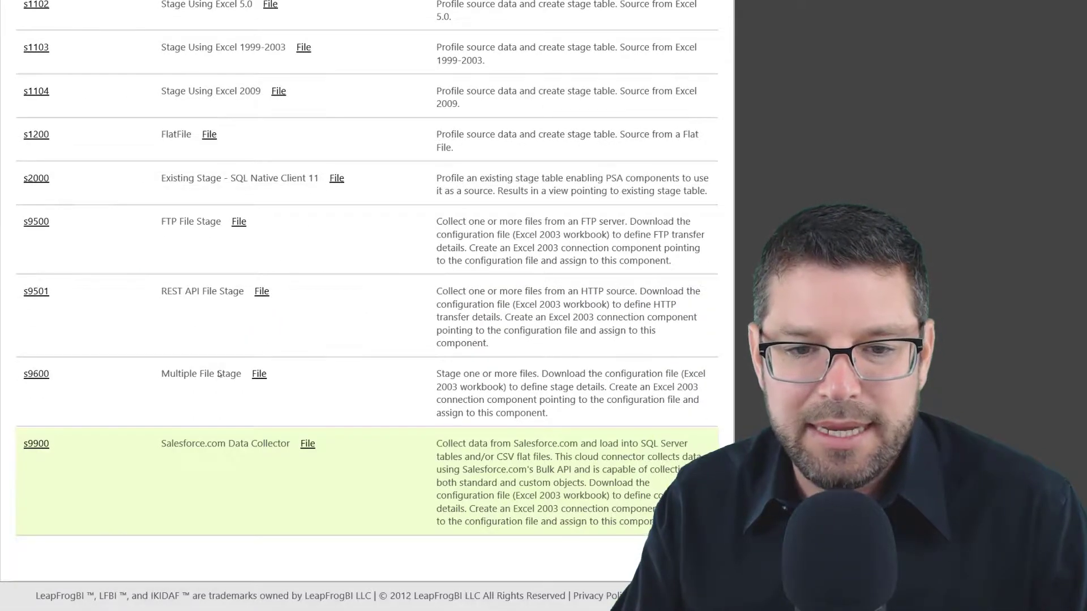
click(258, 375)
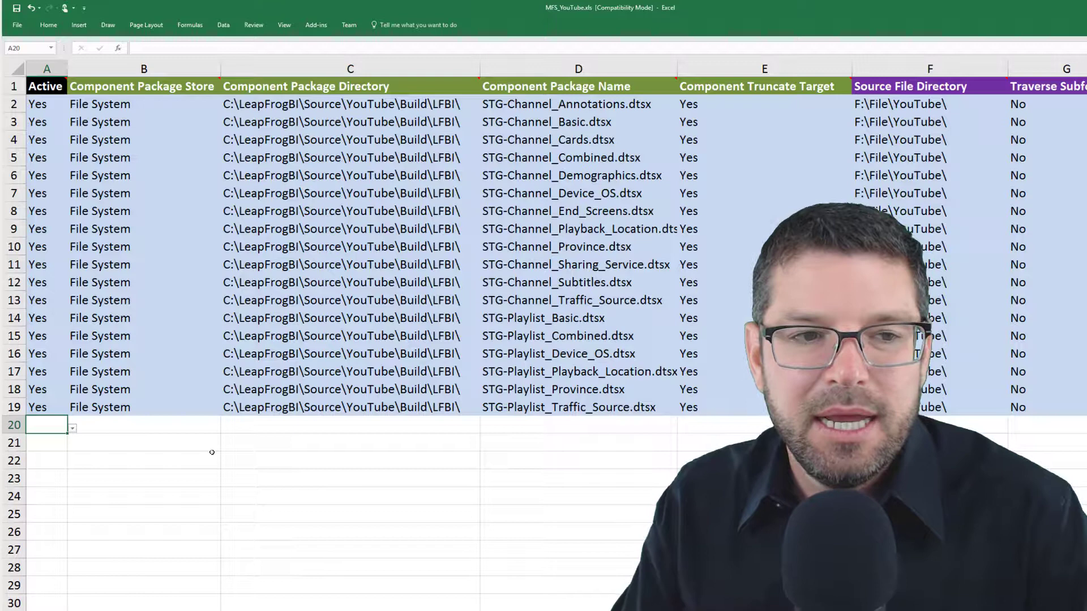
click(14, 104)
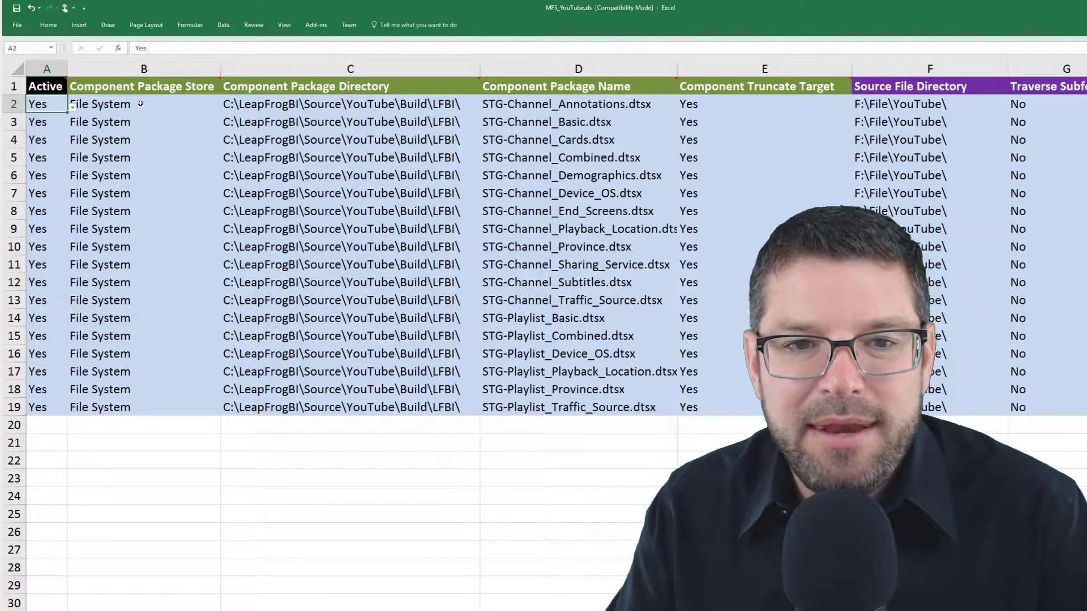
click(142, 122)
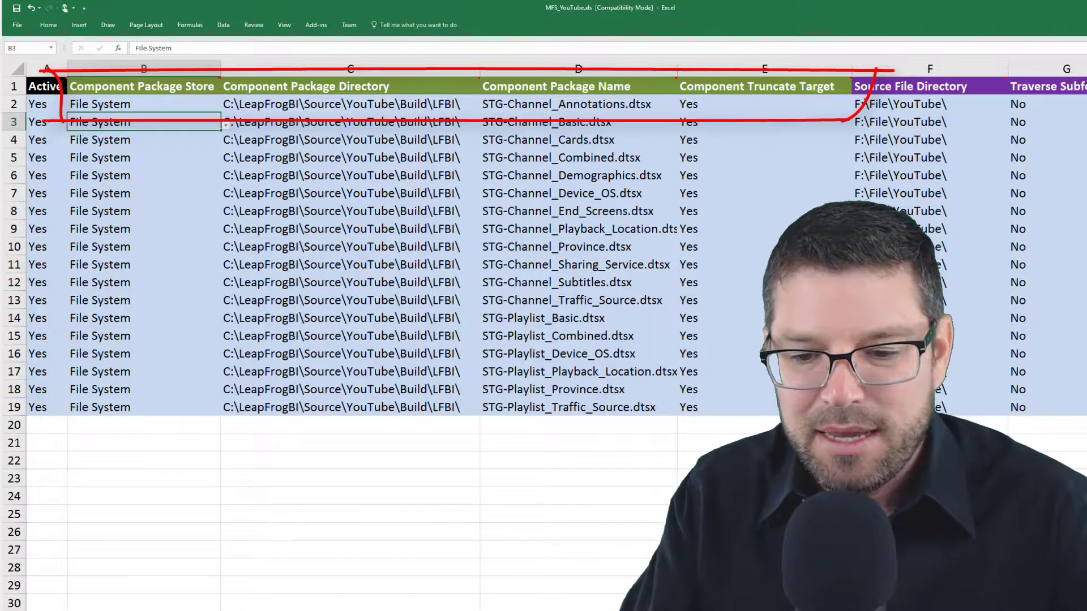
key(Escape)
scroll(544, 255, right, 10)
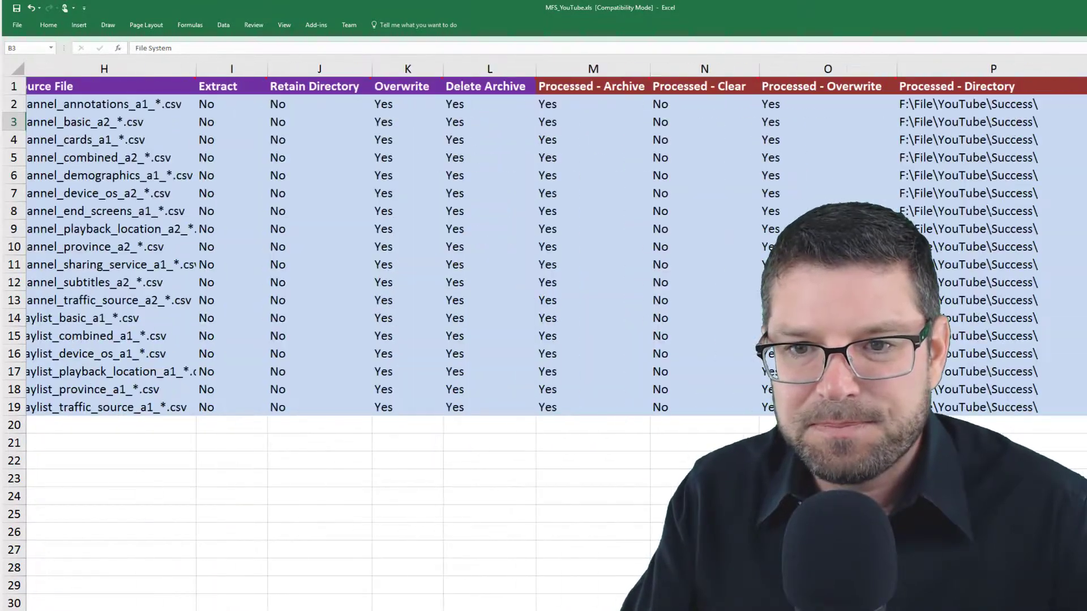
scroll(544, 255, left, 3)
scroll(544, 254, right, 1)
mouse_move(11, 68)
mouse_down()
mouse_move(164, 118)
mouse_move(854, 67)
mouse_up()
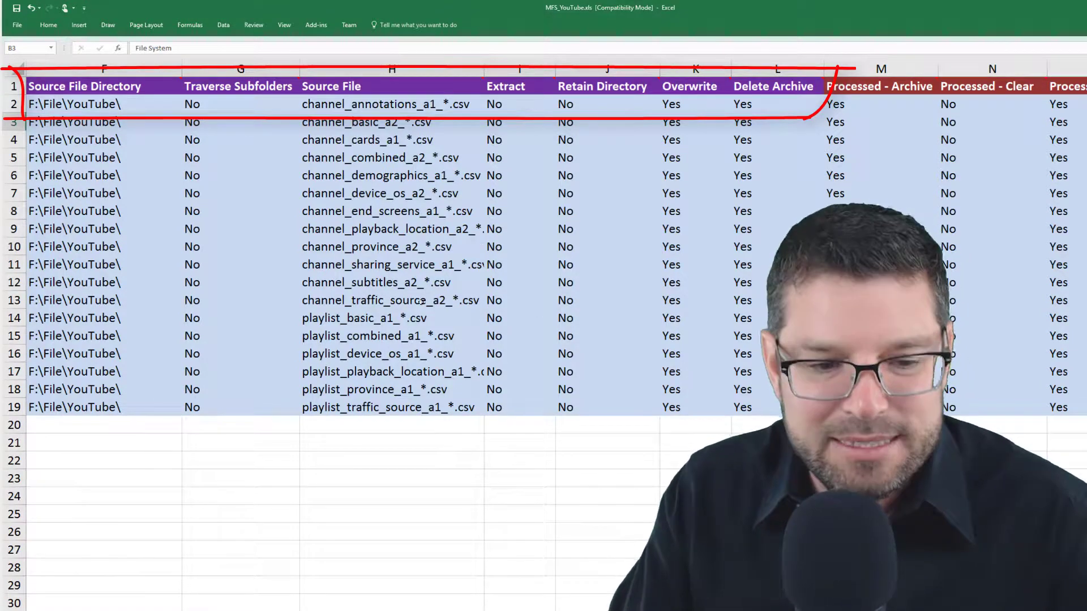
key(Escape)
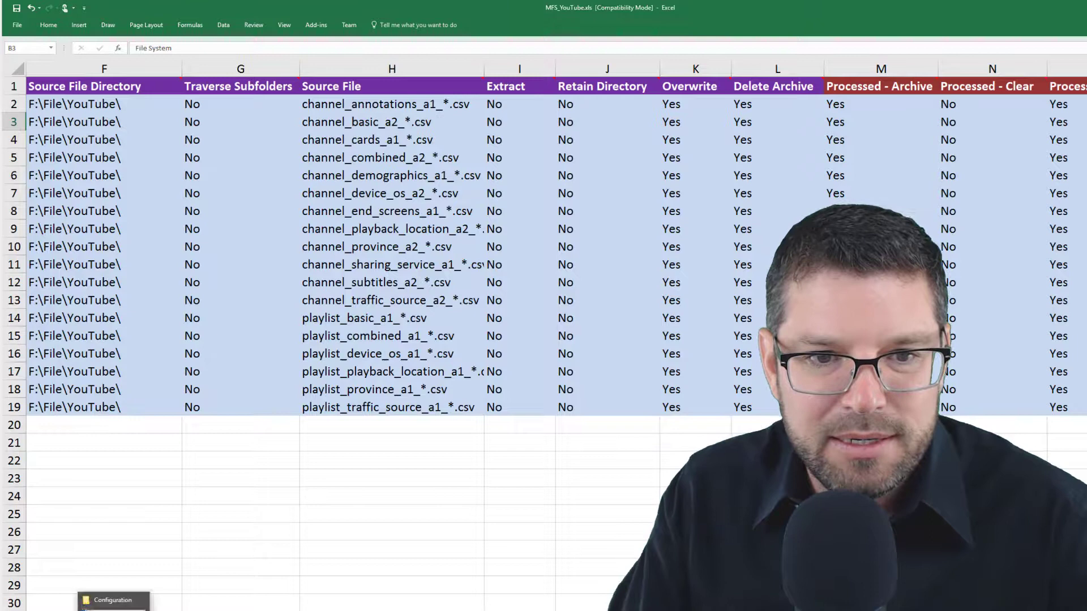
click(363, 106)
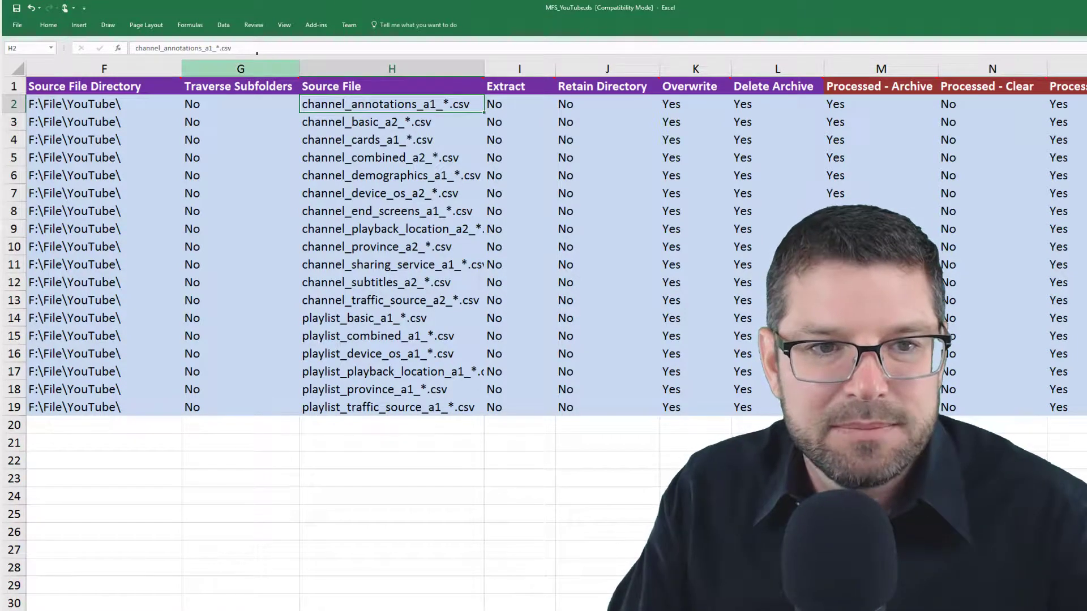
drag(231, 48, 103, 51)
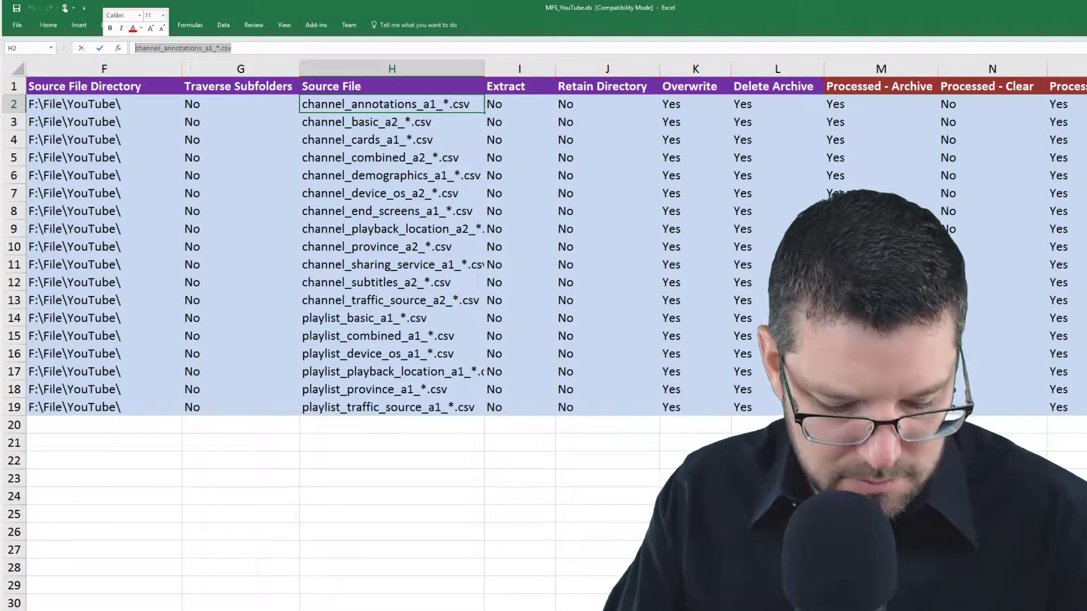
key(alt+Tab)
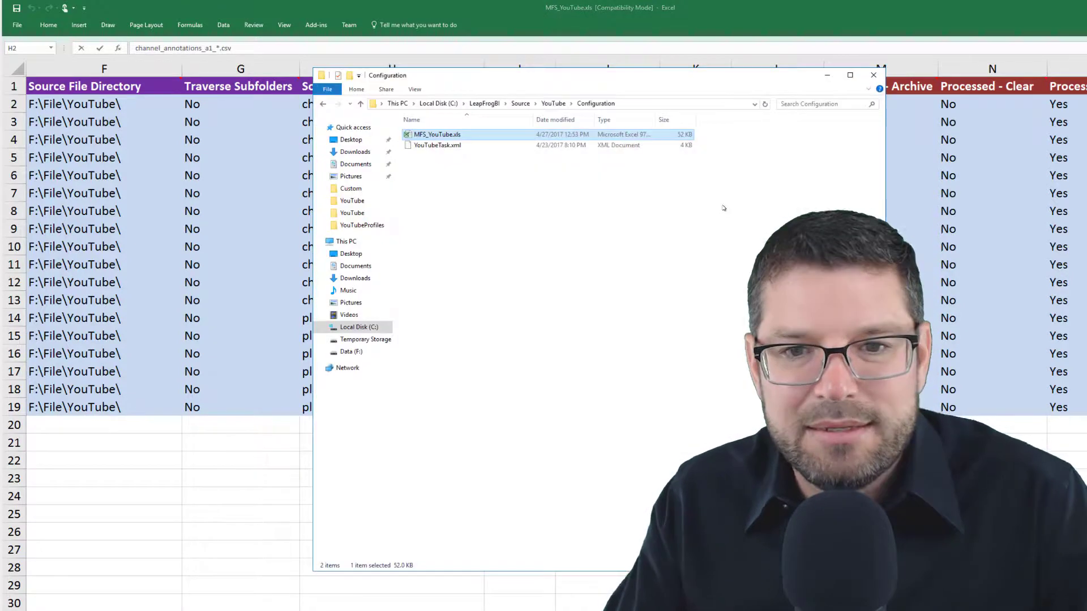
click(351, 351)
click(419, 145)
key(Return)
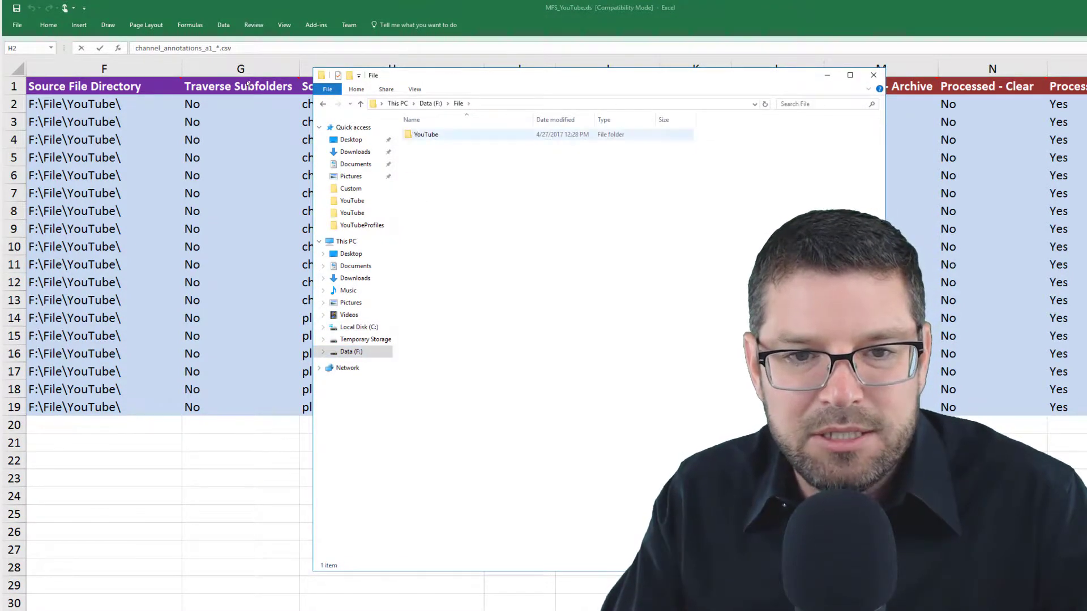
double_click(419, 134)
key(ctrl+e)
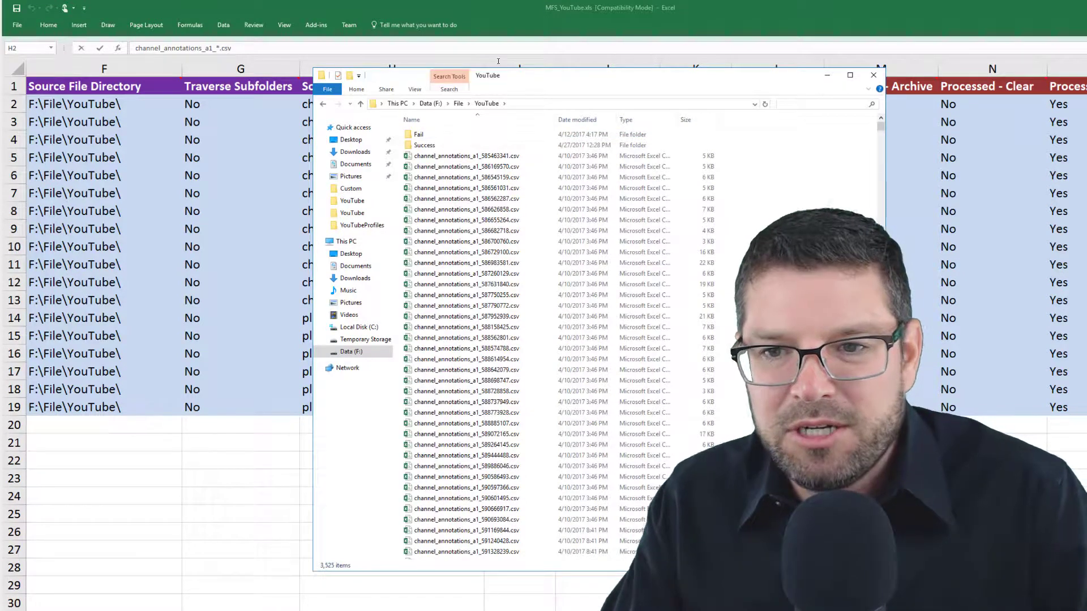
text(channel_annotations_a1_*.csv)
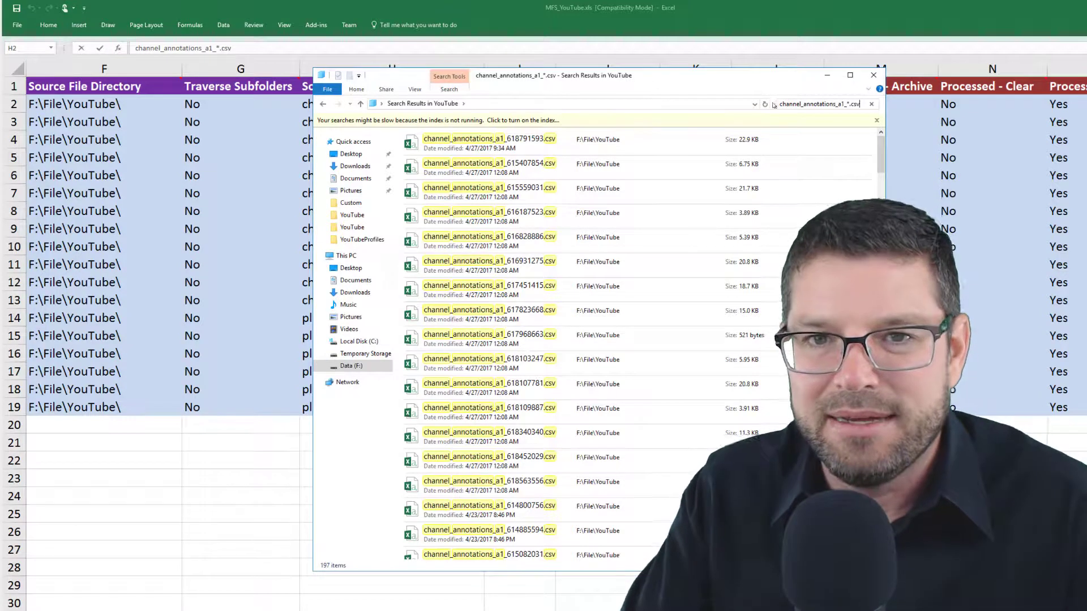
click(872, 104)
click(558, 5)
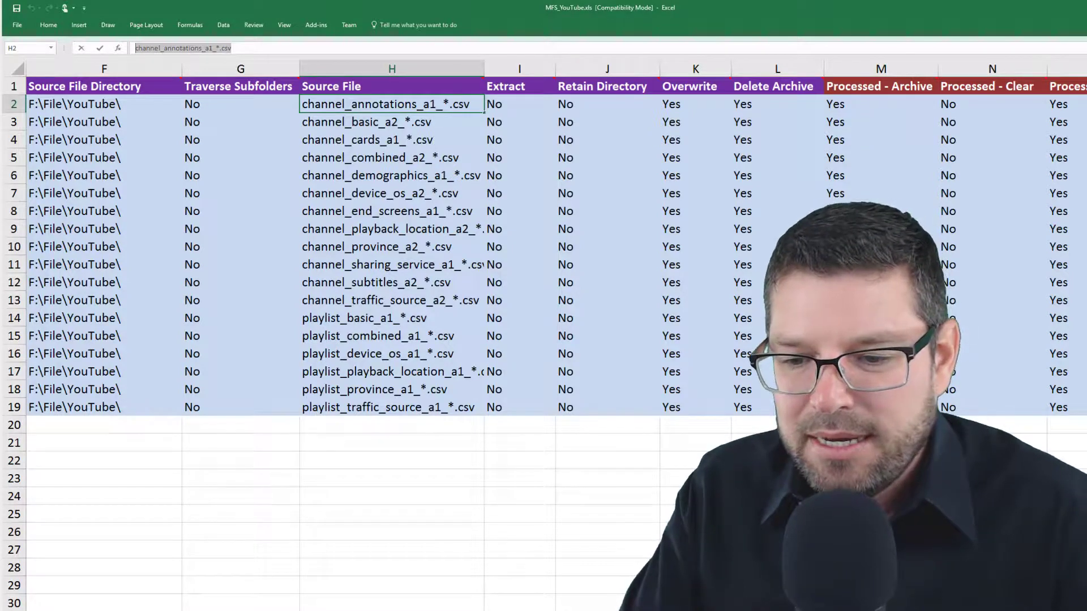
scroll(544, 334, right, 4)
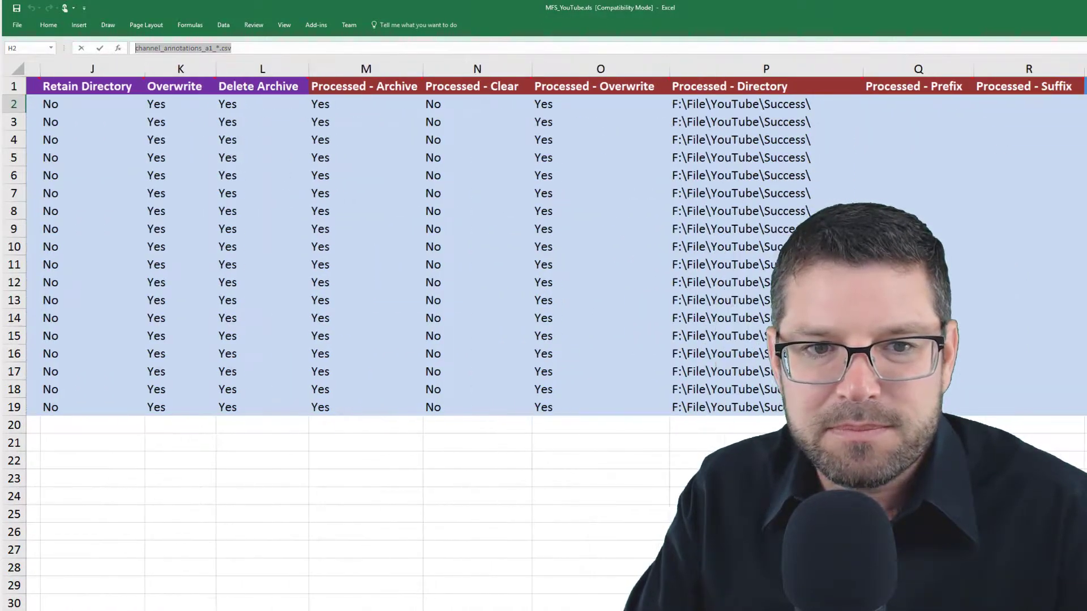
scroll(543, 334, right, 3)
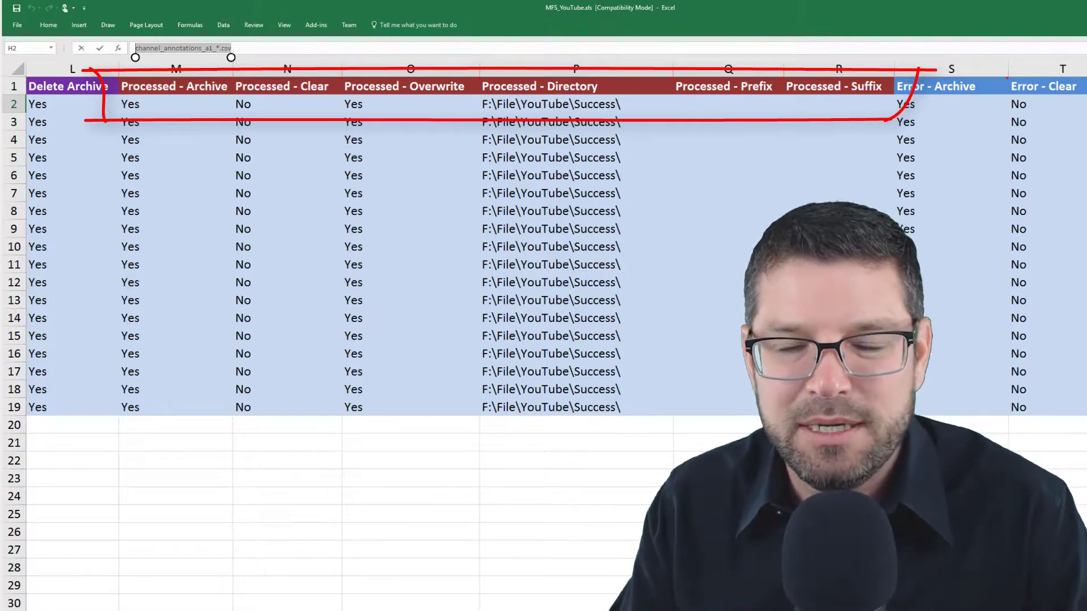
key(Escape)
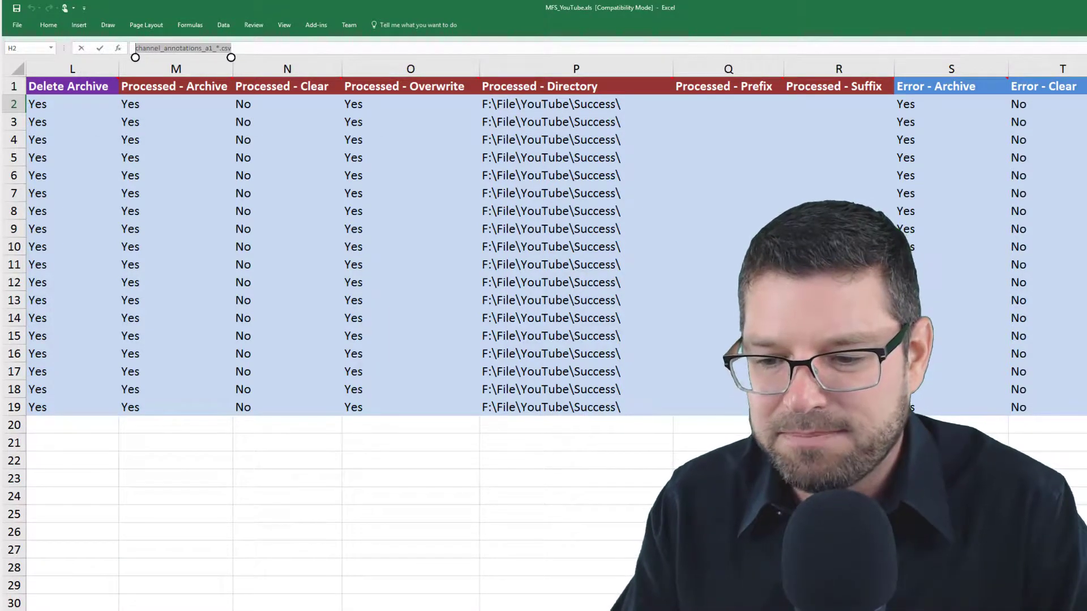
scroll(643, 422, right, 6)
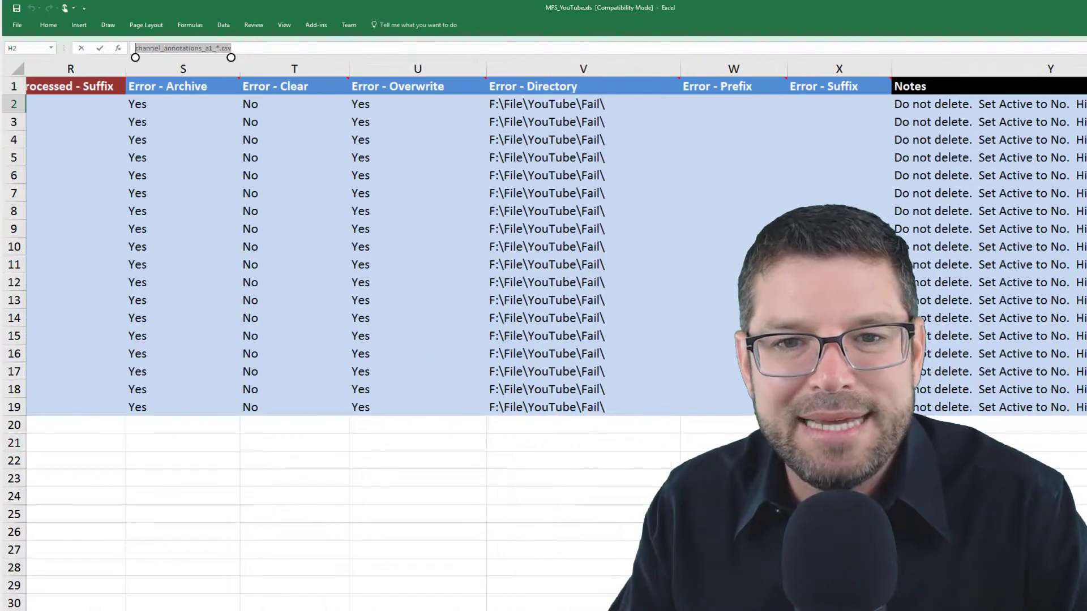
Step: Look across the MFS_YouTube.xls sheet, exit the cell edit and close the workbook
scroll(643, 421, right, 2)
mouse_move(116, 69)
mouse_down()
mouse_move(589, 120)
mouse_move(926, 69)
mouse_up()
drag(108, 70, 942, 70)
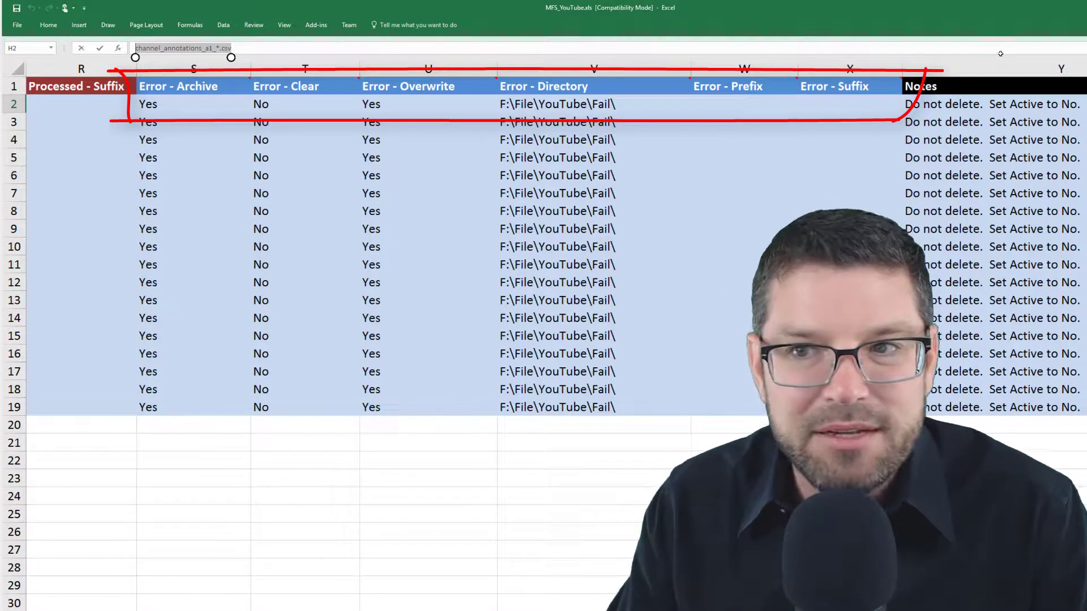
key(Escape)
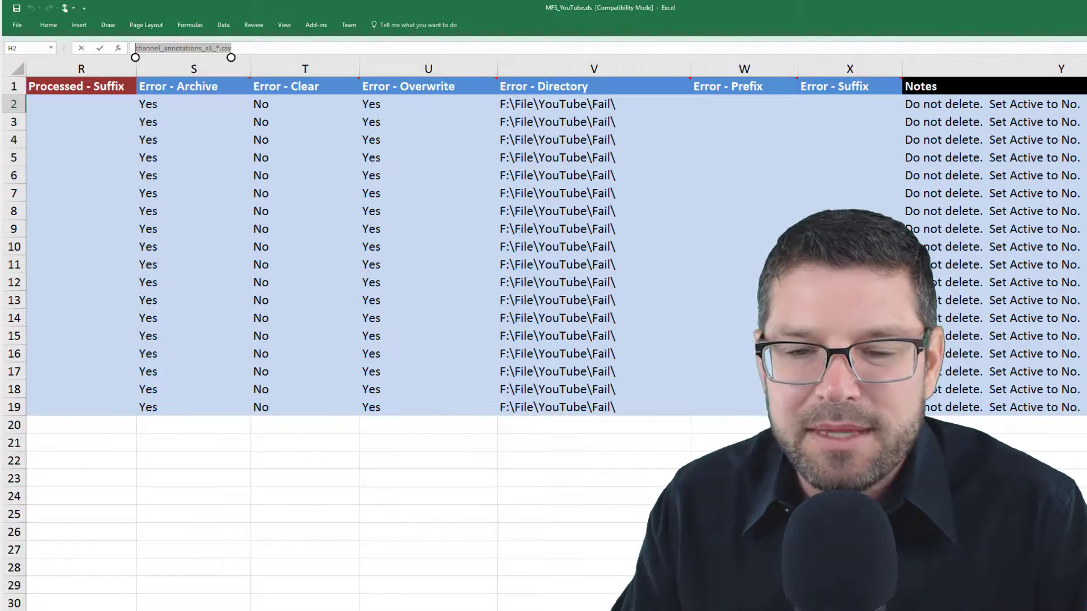
key(ctrl+w)
Step: Discard the workbook changes and browse to C:\LeapFrogBI\Source\YouTube\Configuration in File Explorer
click(624, 352)
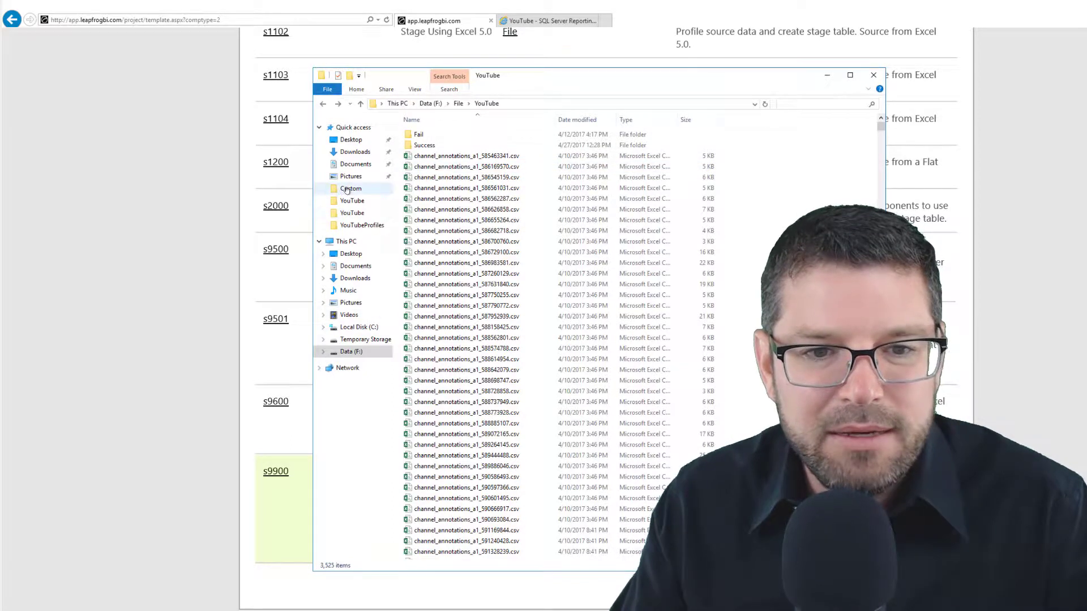
click(347, 189)
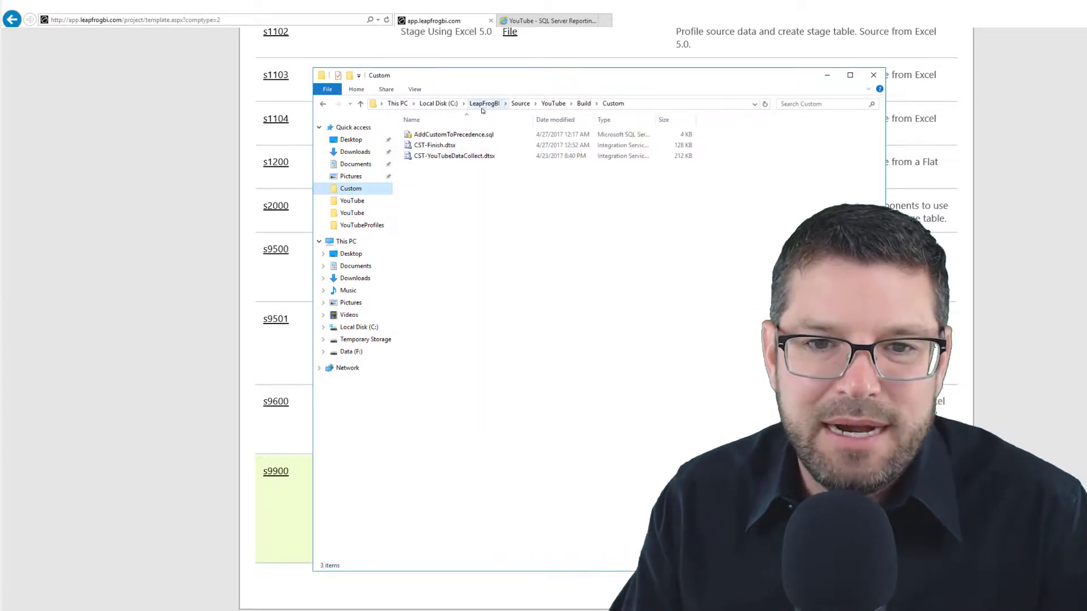
click(546, 105)
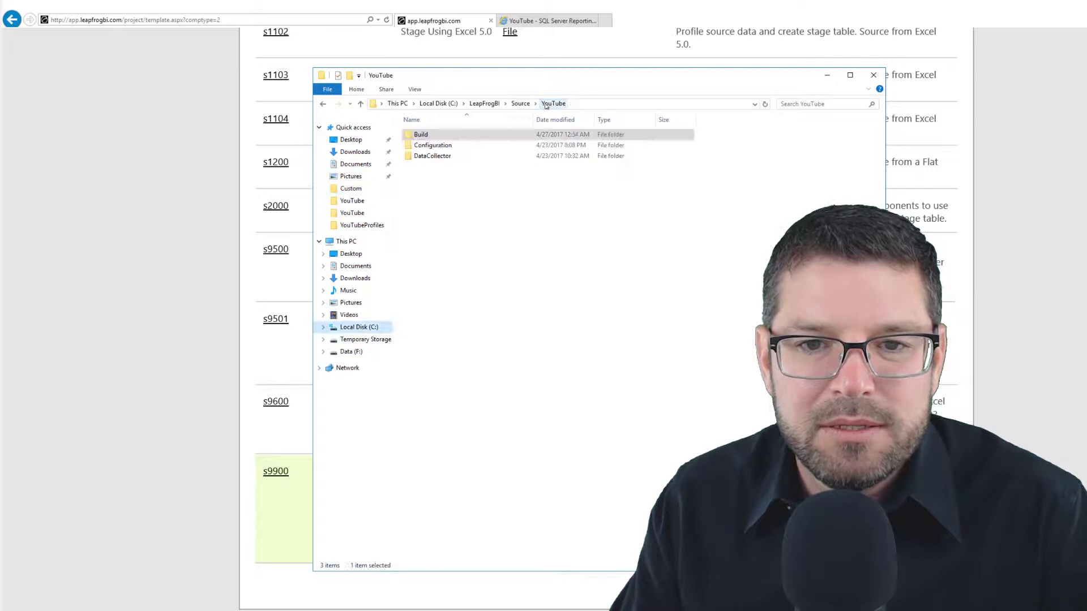
click(416, 147)
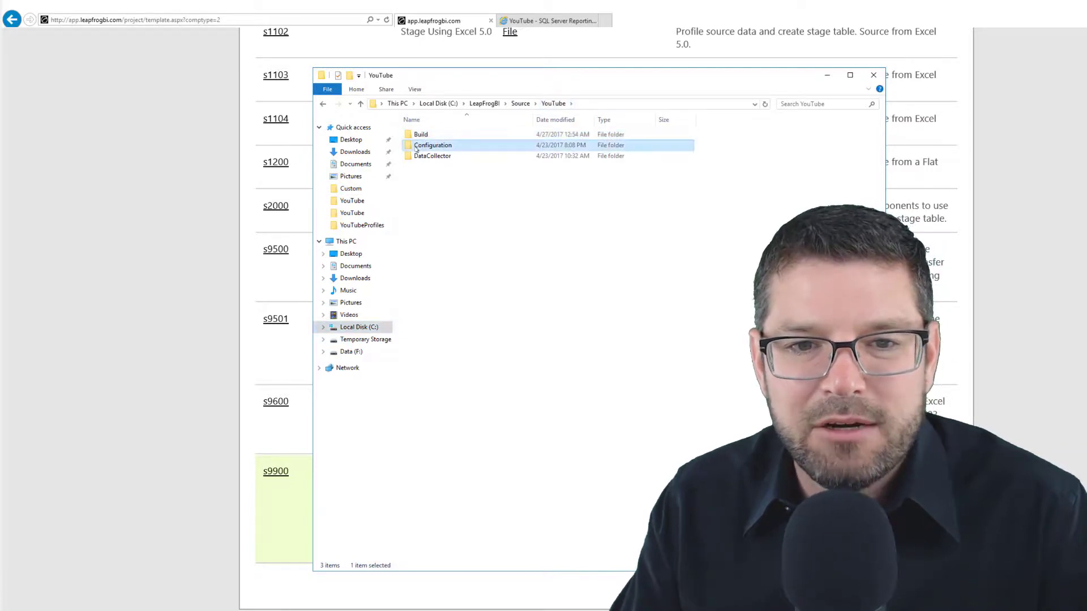
double_click(417, 147)
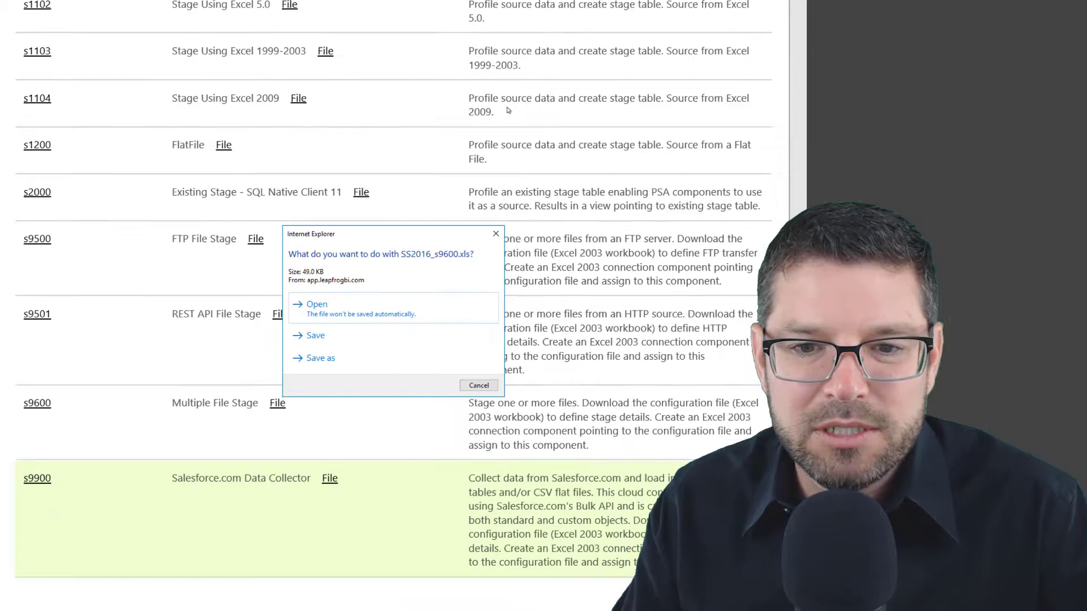
Step: Cancel the SS2016_s9600.xls download and list the existing stage components
click(475, 382)
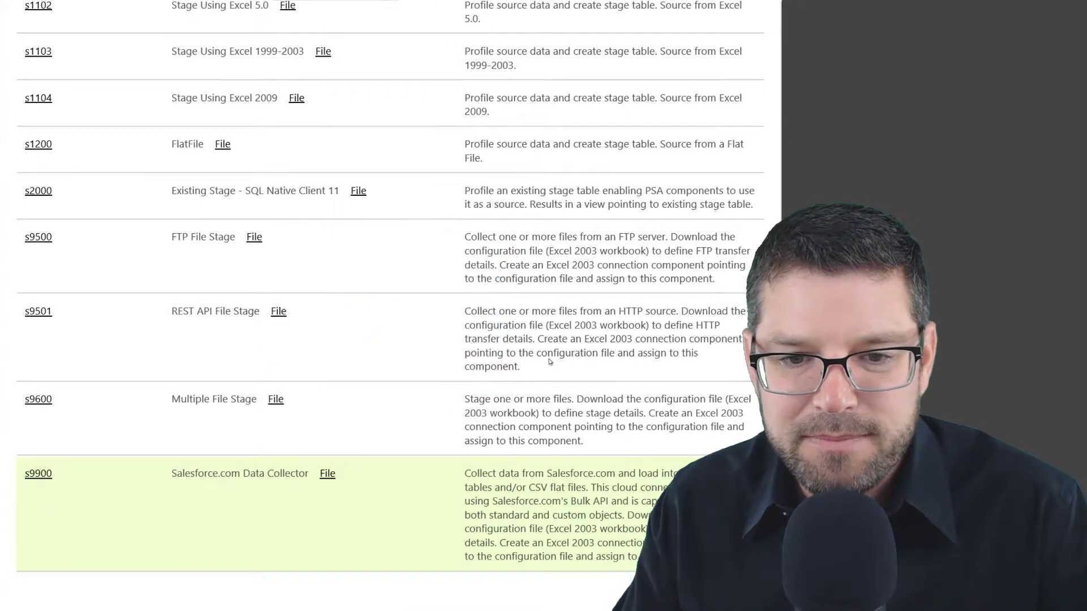
scroll(549, 356, up, 10)
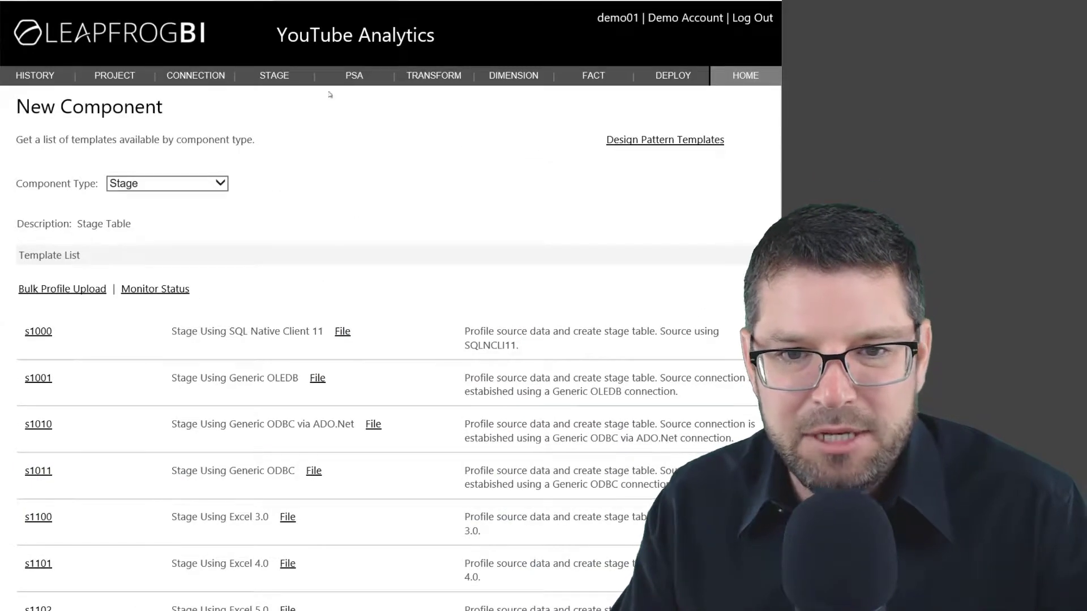
click(276, 96)
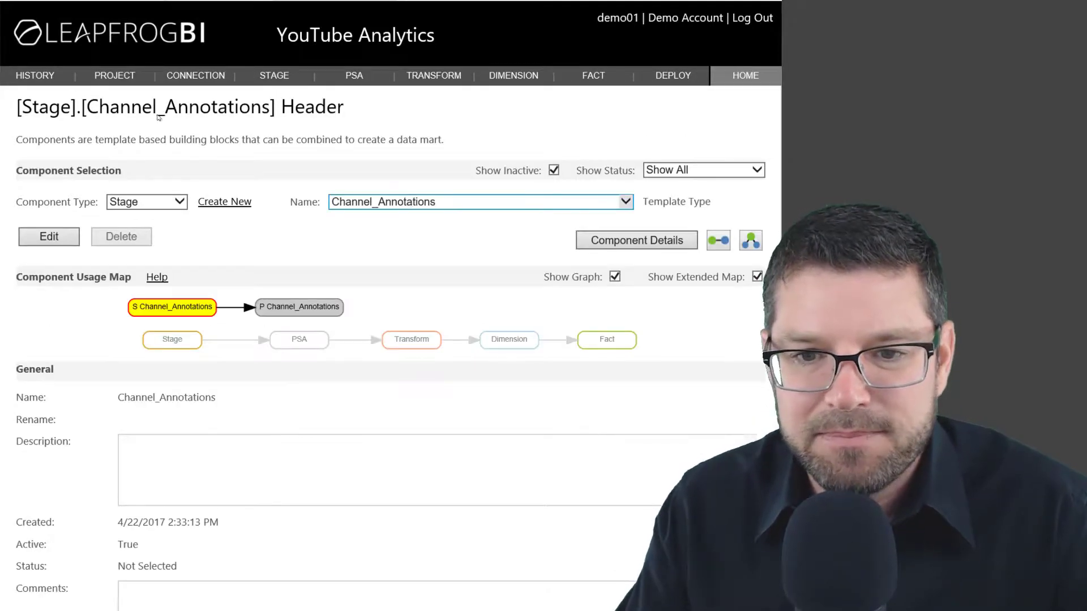
Step: Select the MFS_YouTube stage and check its file stage configuration uses the MFS_YouTube Excel 2003 connection
key(alt+Down)
key(Down)
key(Down)
key(Down)
key(Down)
key(Down)
key(Down)
key(Down)
key(Down)
key(Down)
key(Down)
key(Down)
key(Down)
key(Down)
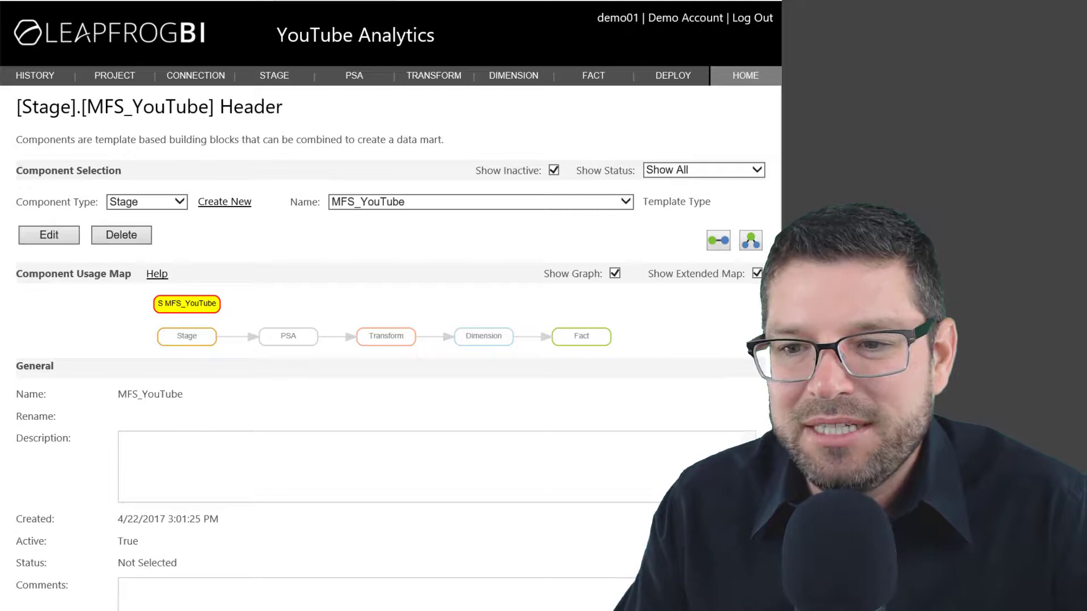
scroll(761, 322, down, 3)
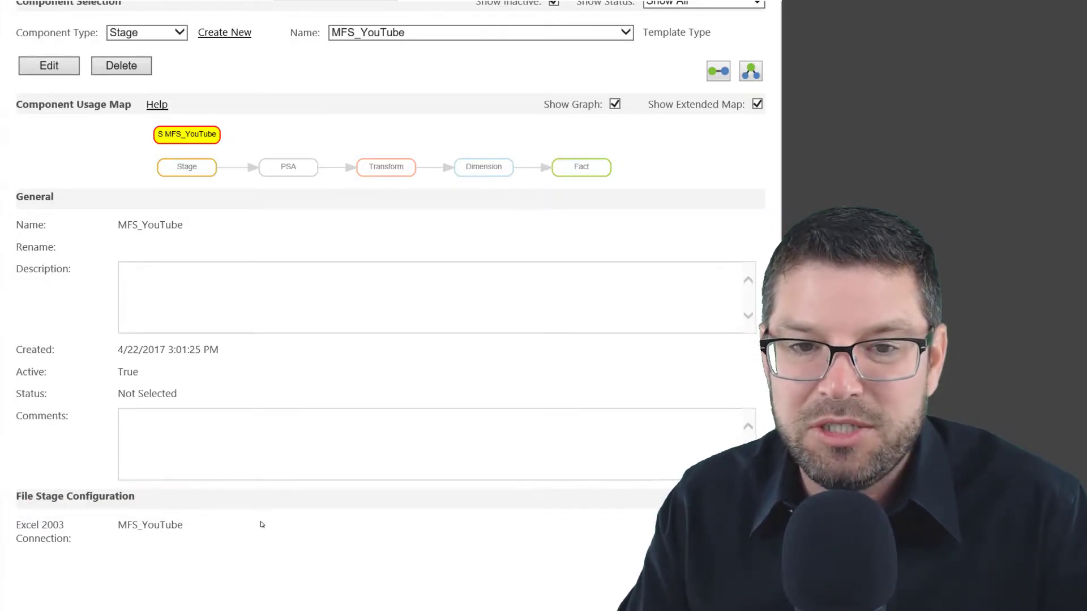
scroll(262, 524, up, 3)
mouse_move(198, 79)
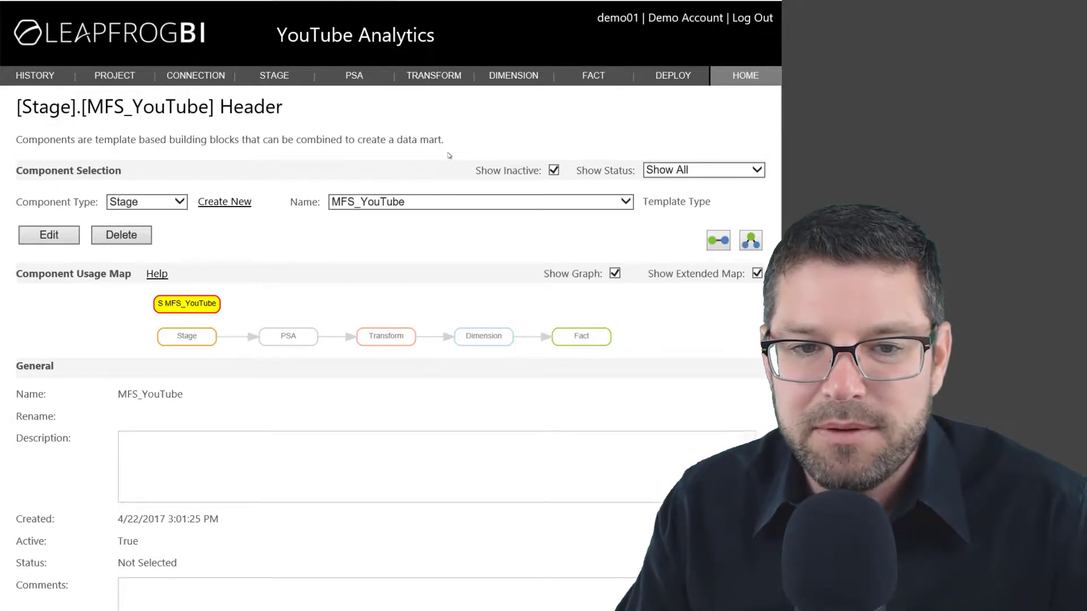
Step: Choose MFS_YouTube from the connection names to show its header and usage map
click(434, 203)
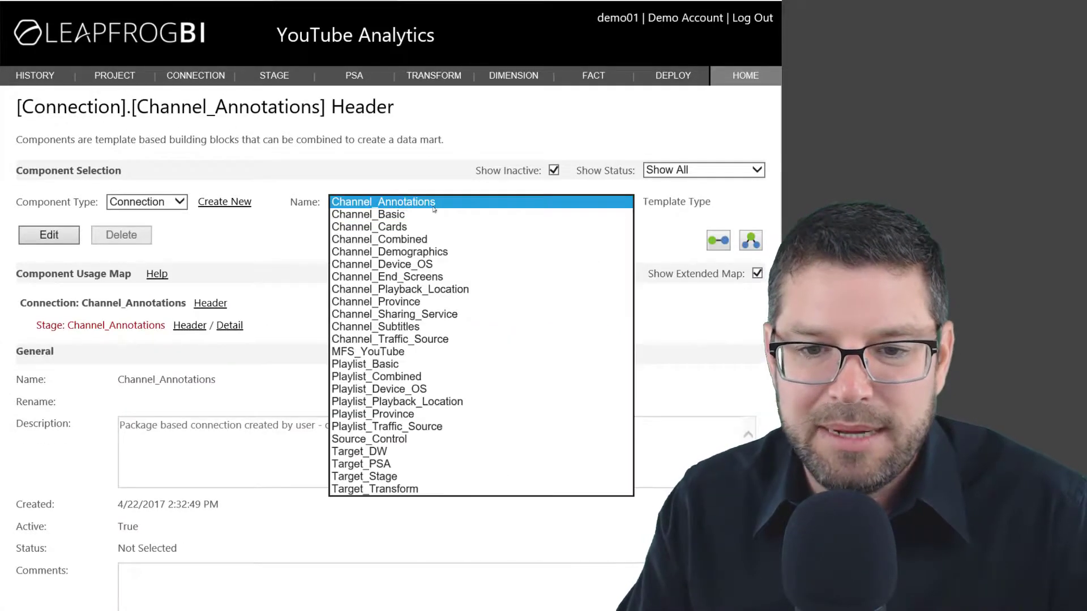
click(373, 352)
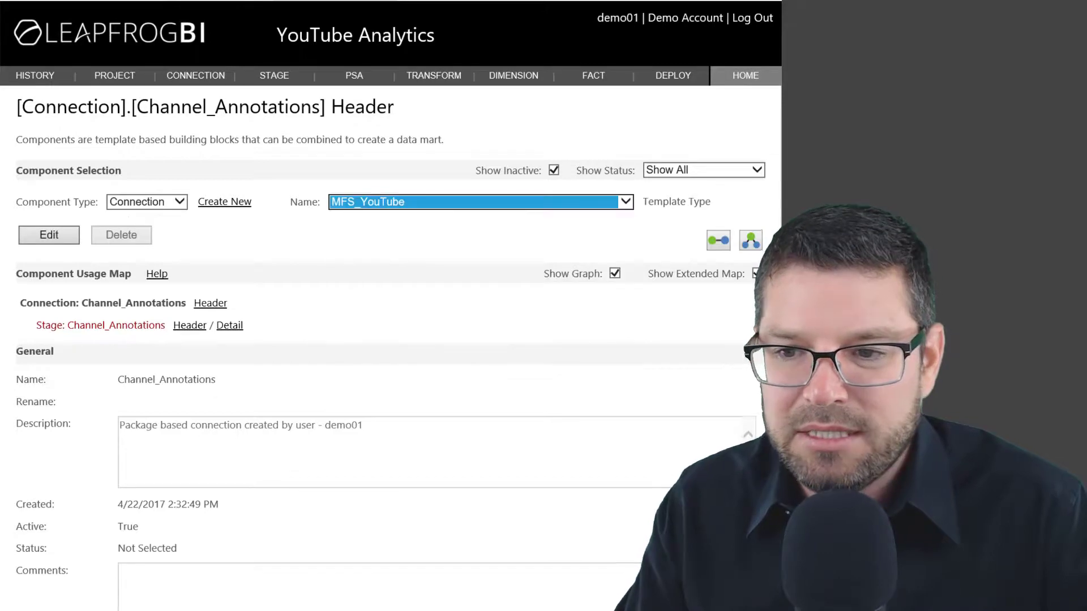
scroll(595, 338, down, 5)
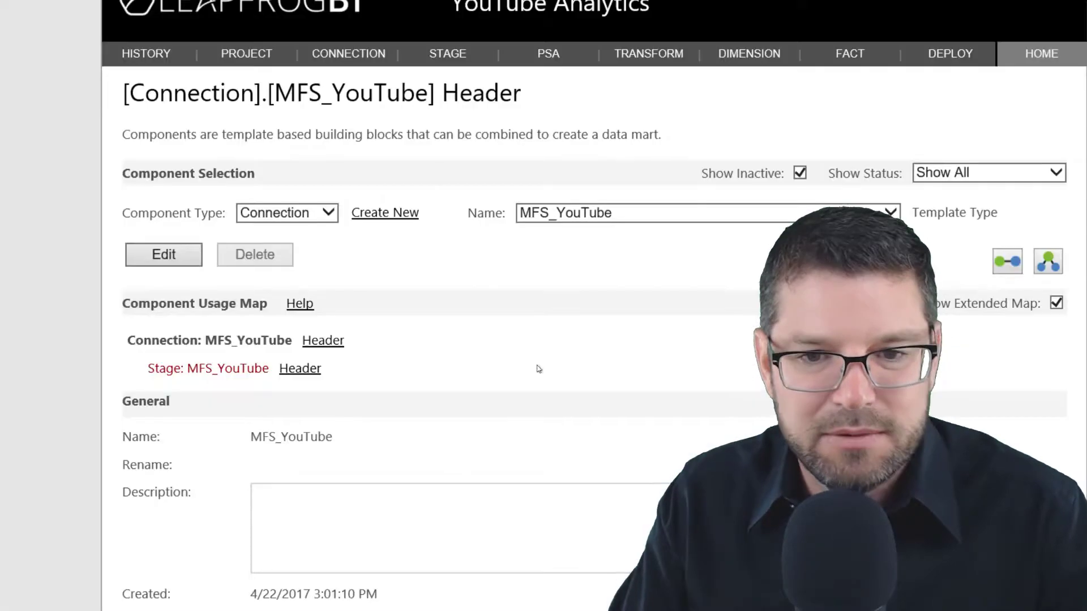
click(558, 211)
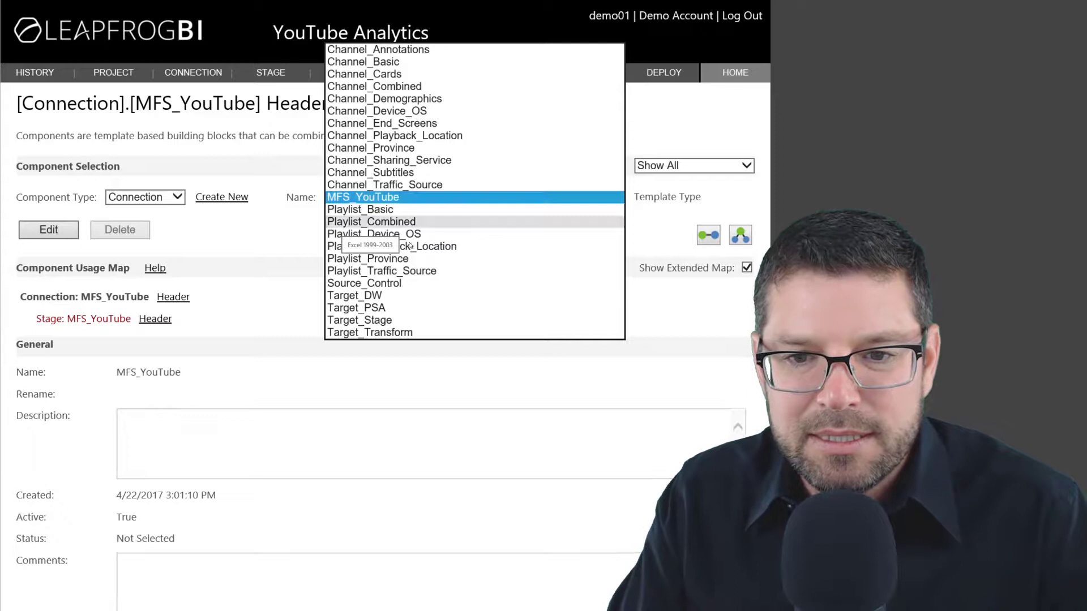
Step: Switch to existing stages and pick Dimension_Members from the Name list
click(263, 82)
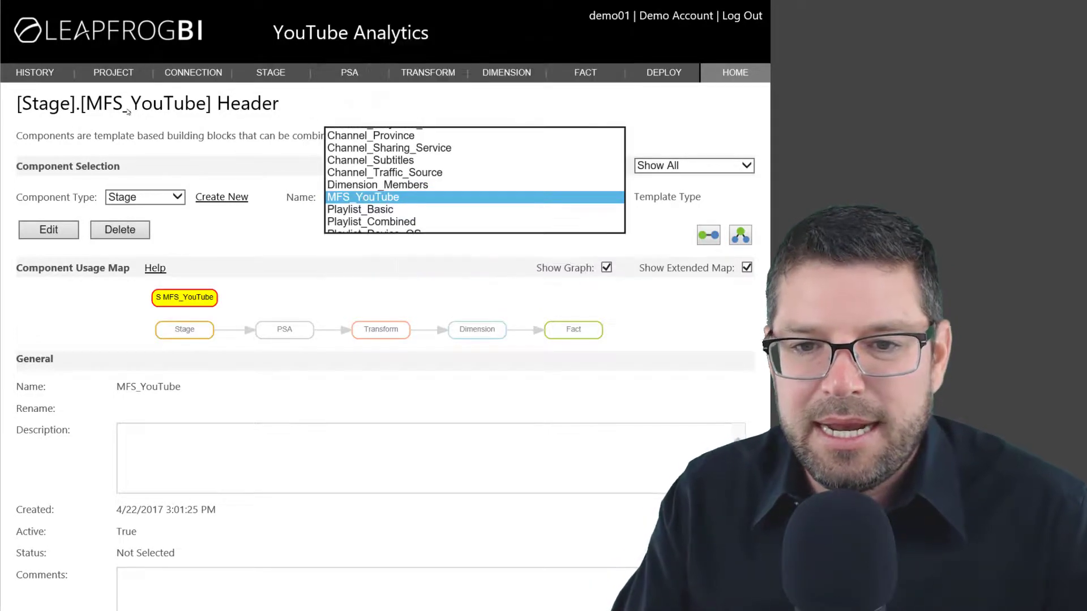
click(368, 196)
click(391, 185)
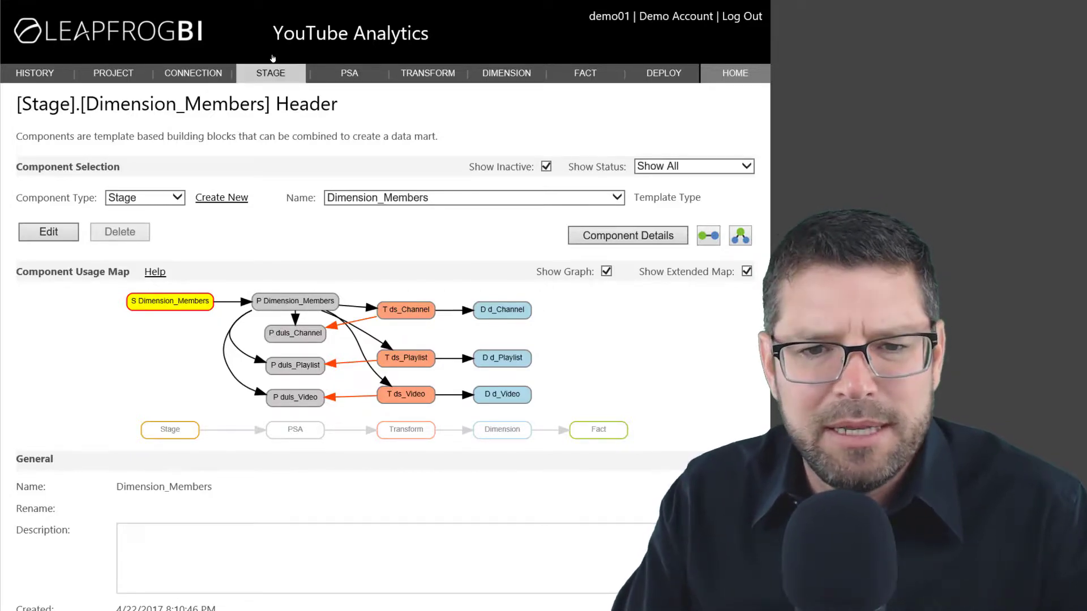
Step: Browse the dimension design patterns DP-1000 and DP-1001 under STAGE > New Pattern
mouse_move(274, 59)
click(273, 134)
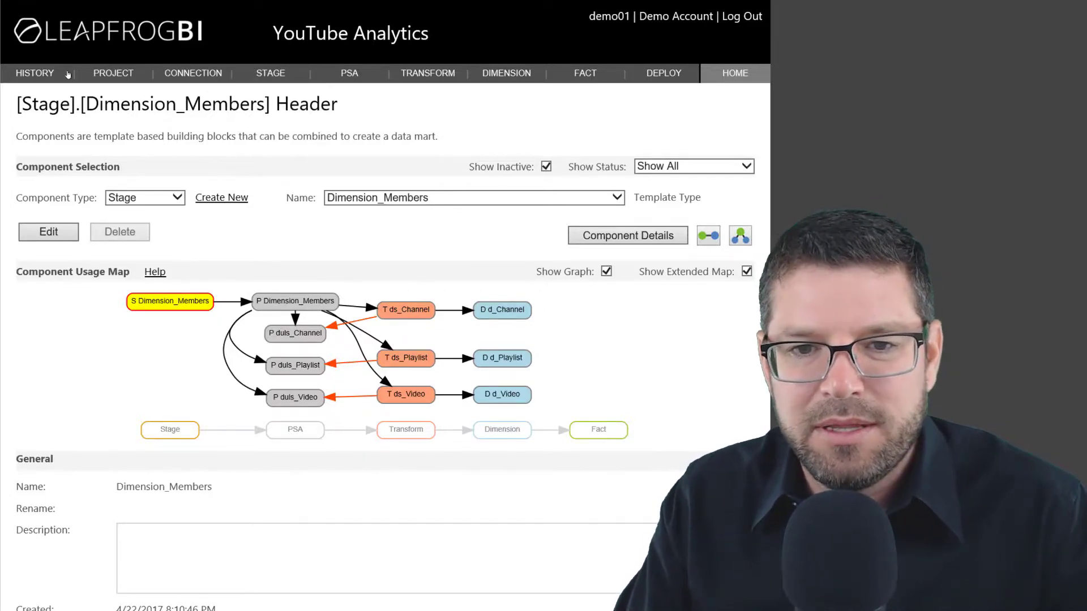
scroll(105, 500, down, 3)
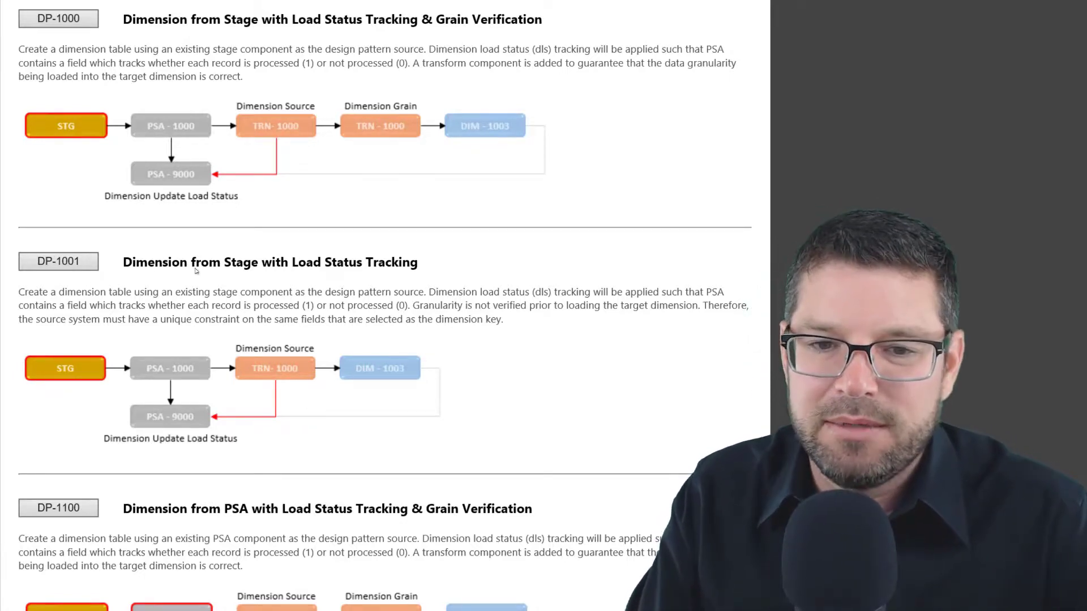
scroll(321, 271, up, 4)
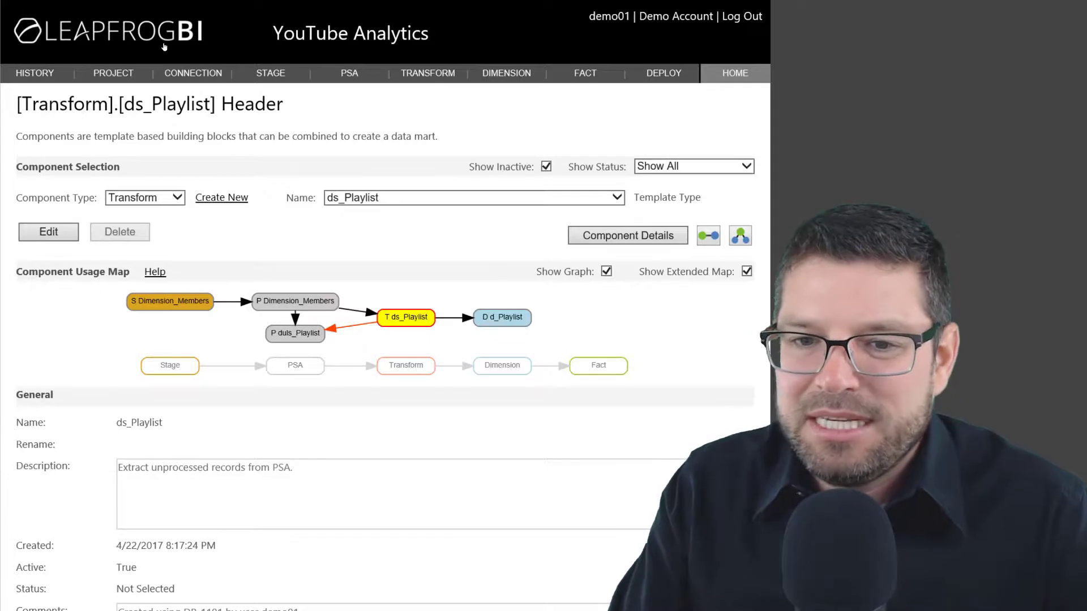
Step: Open ds_Playlist's Component Details to see its Not Processed and Object = Playlist filter
click(378, 195)
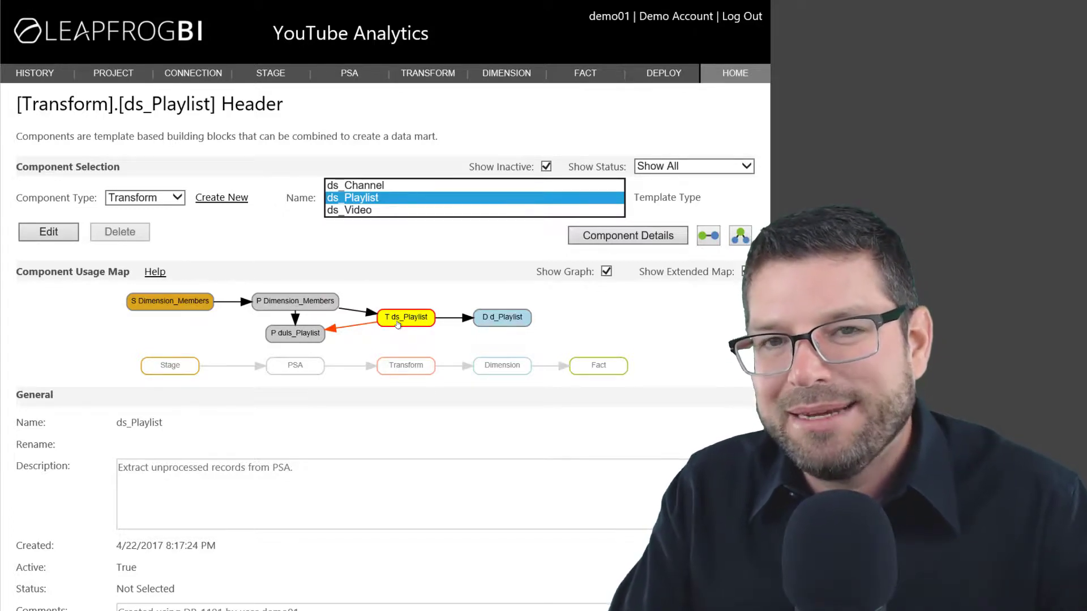
click(604, 247)
click(609, 239)
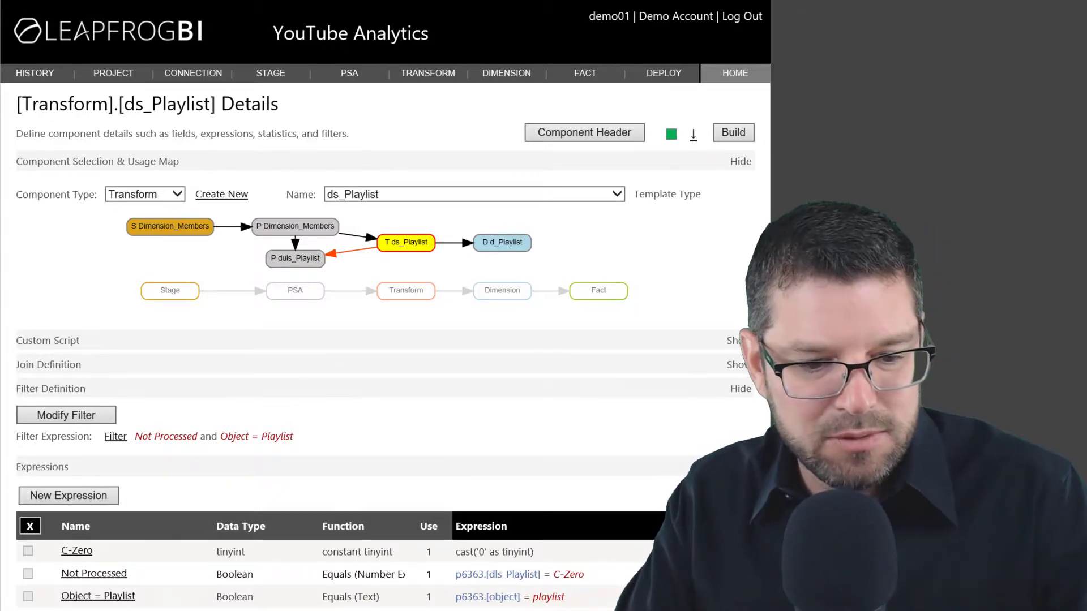
key(alt+Tab)
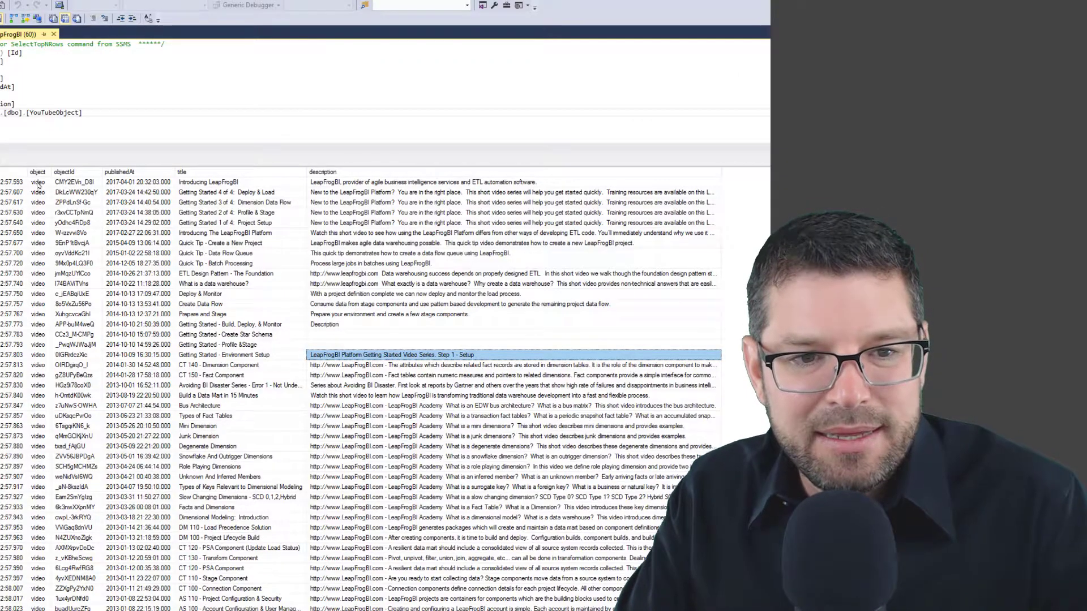
Step: Widen the object column in the YouTubeObject results so playlist and channel values read fully
click(38, 182)
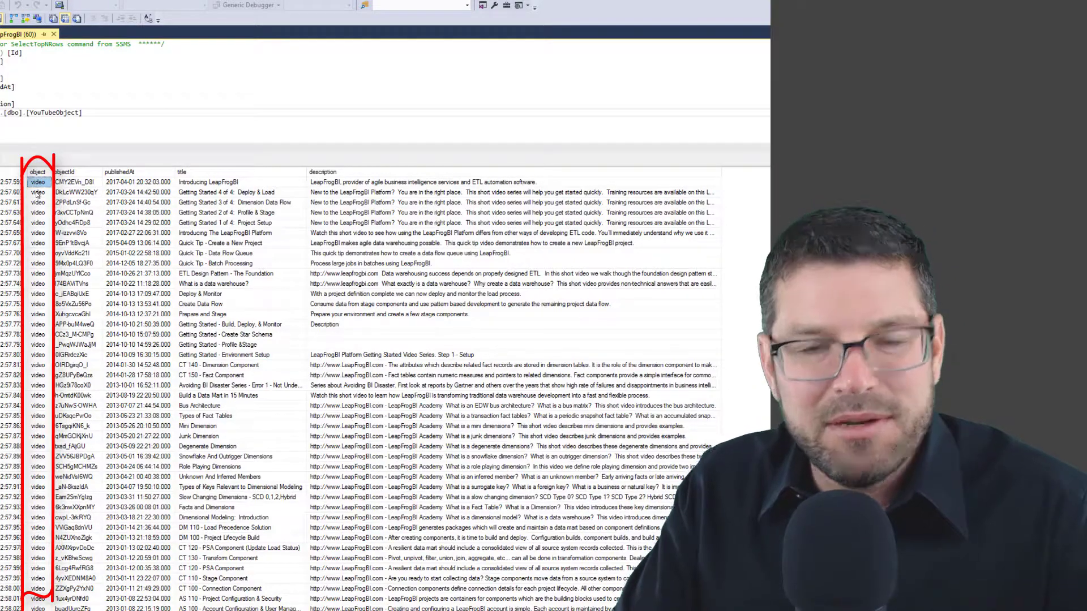
scroll(88, 337, down, 9)
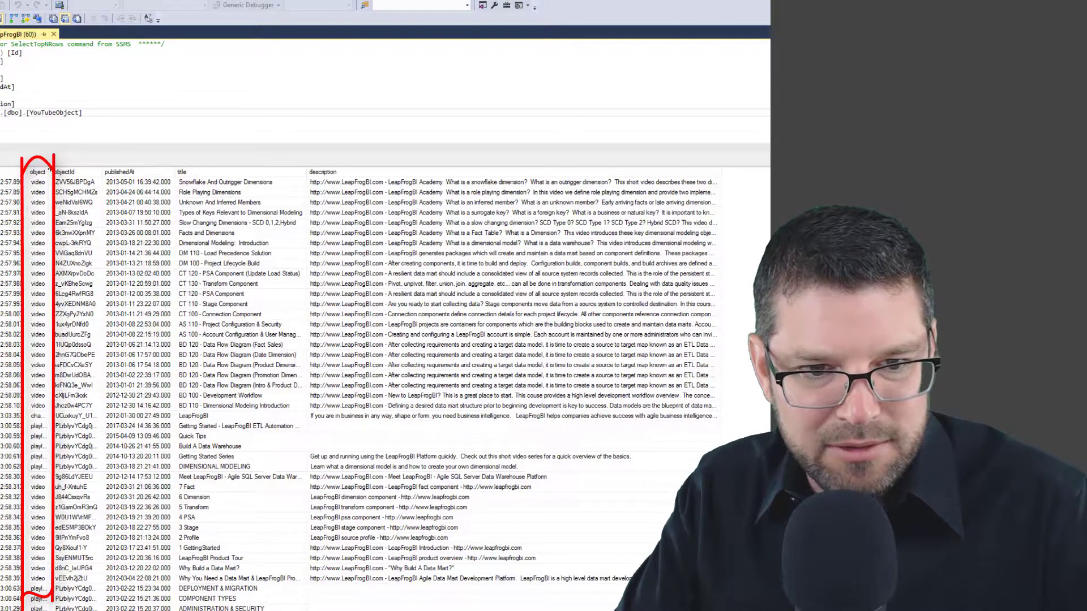
key(Escape)
drag(52, 171, 103, 172)
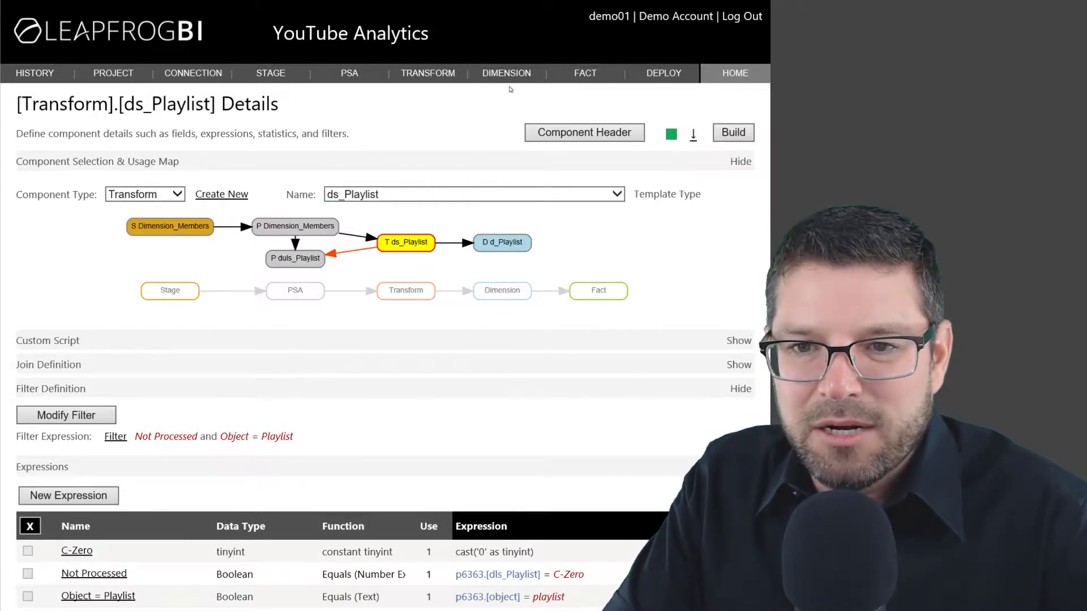
Step: Pick the existing Date dimension under DIMENSION > View Existing
mouse_move(513, 75)
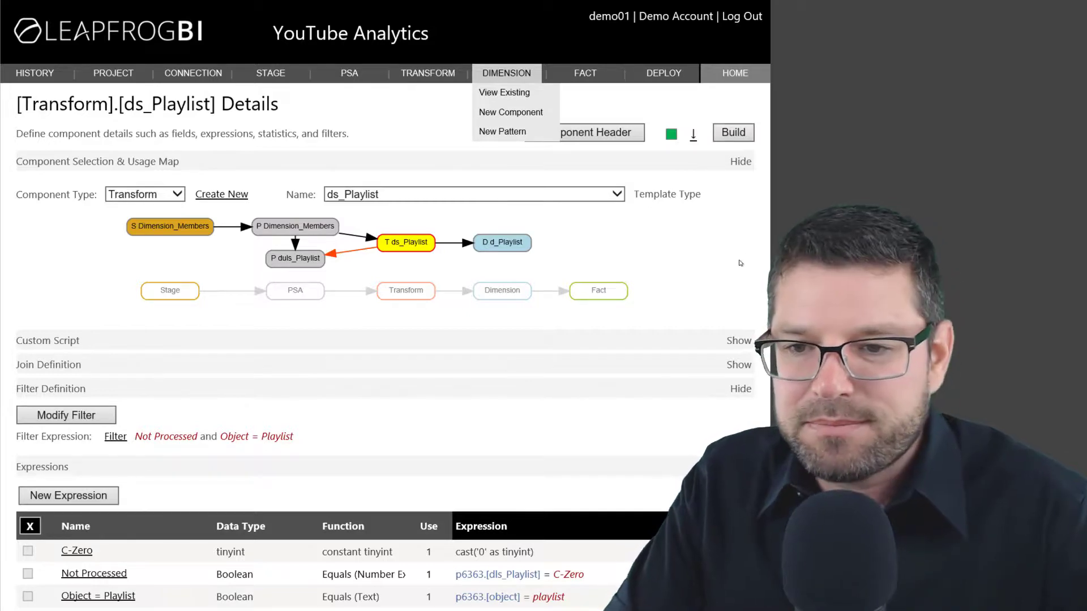
click(504, 93)
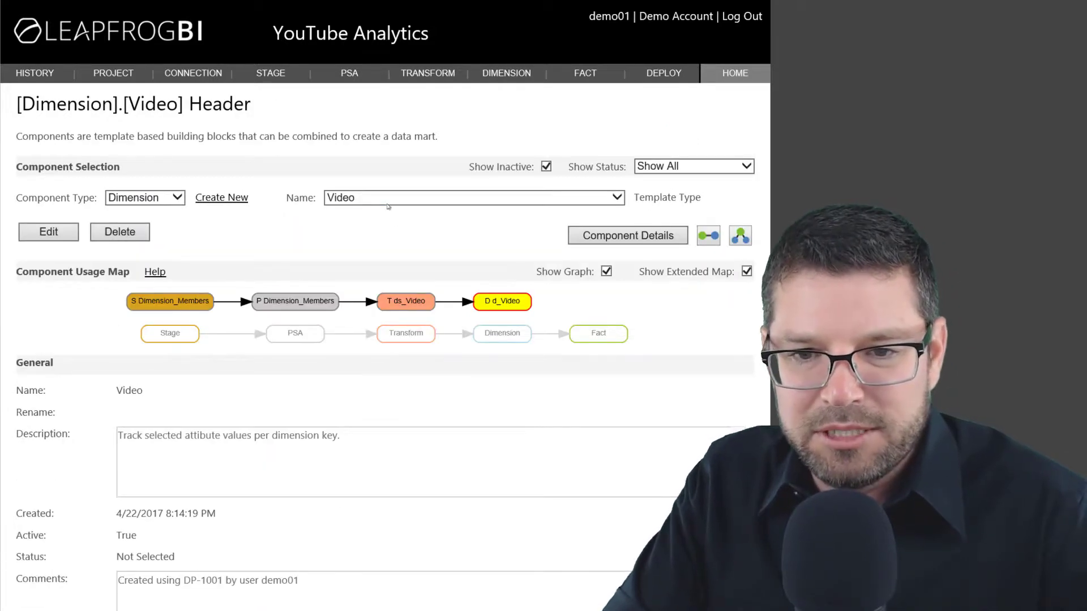
click(387, 200)
click(365, 172)
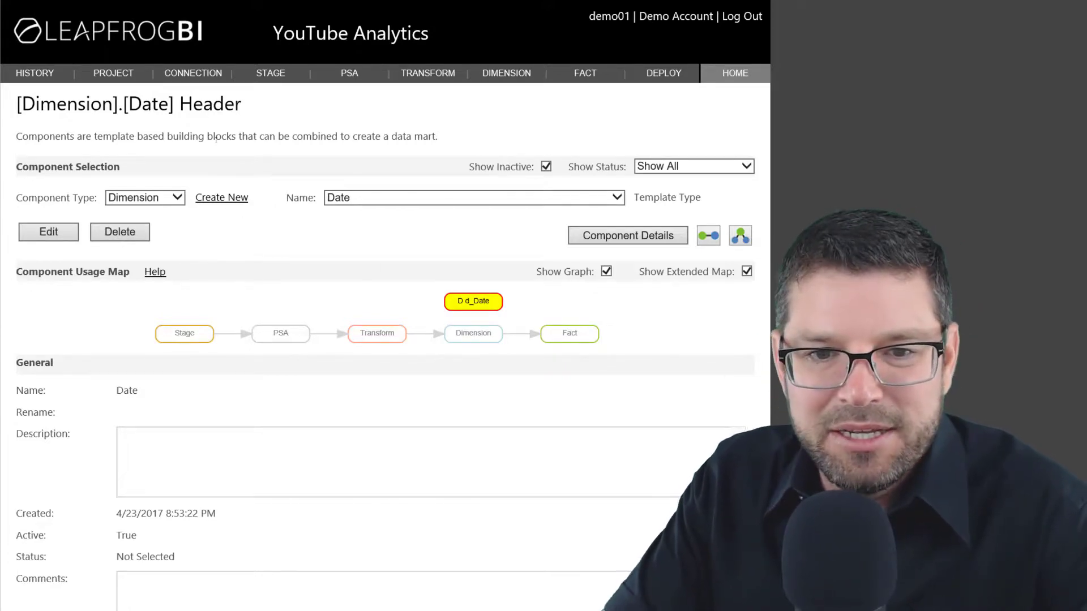
Step: Preview the d3000 date dimension template, then return to the existing Date dimension
click(221, 197)
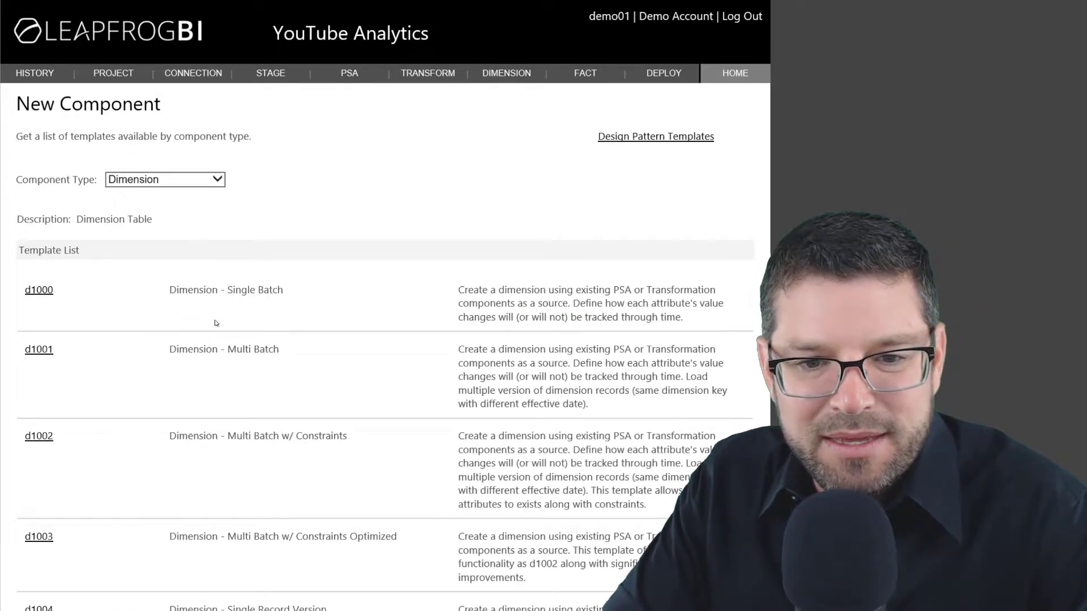
scroll(187, 482, down, 5)
click(40, 519)
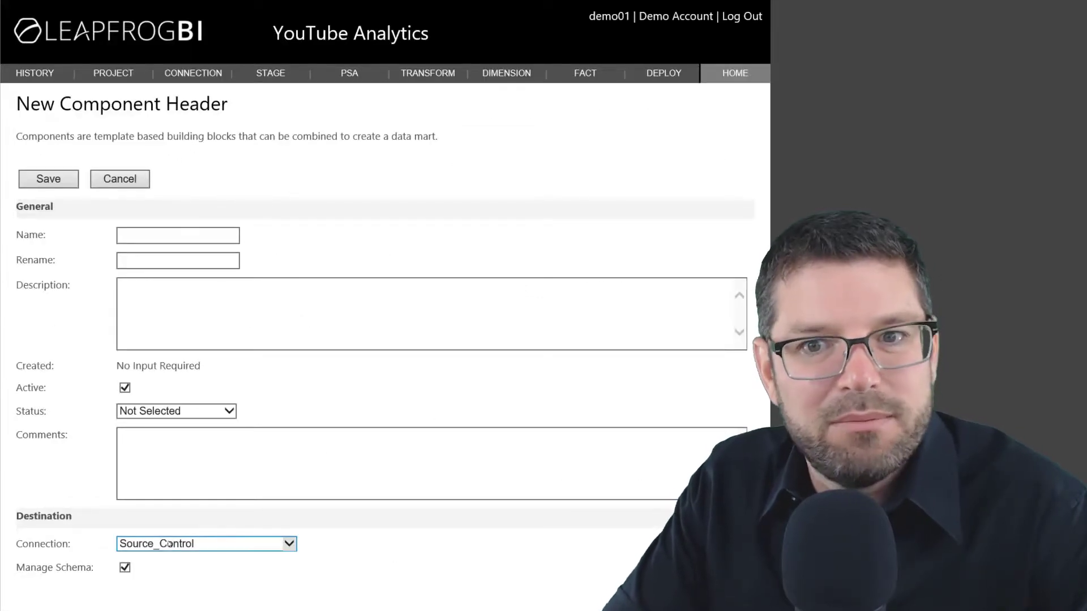
click(506, 74)
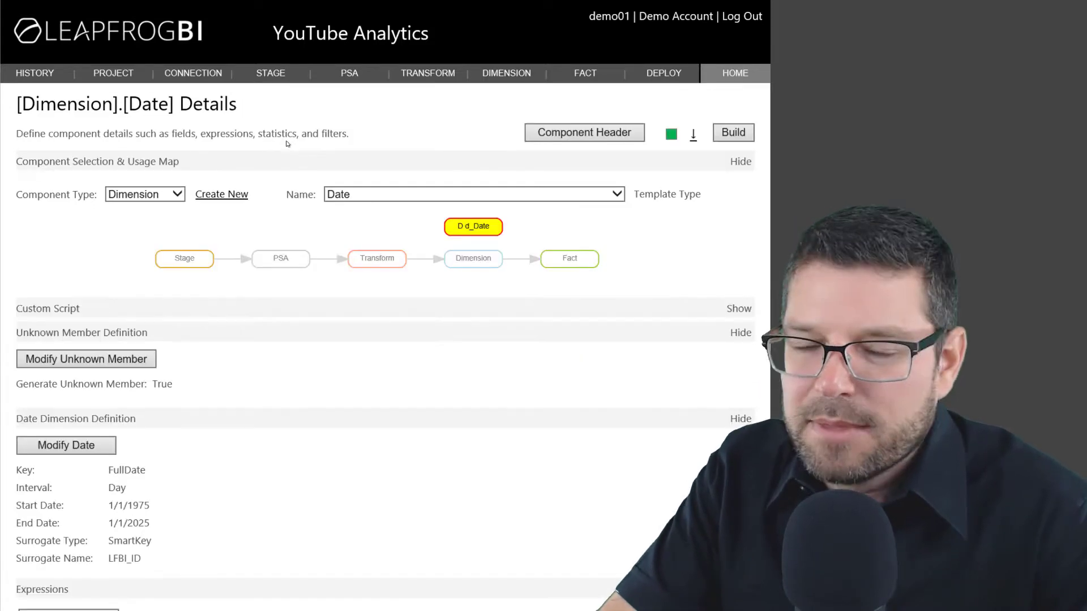
scroll(510, 300, down, 3)
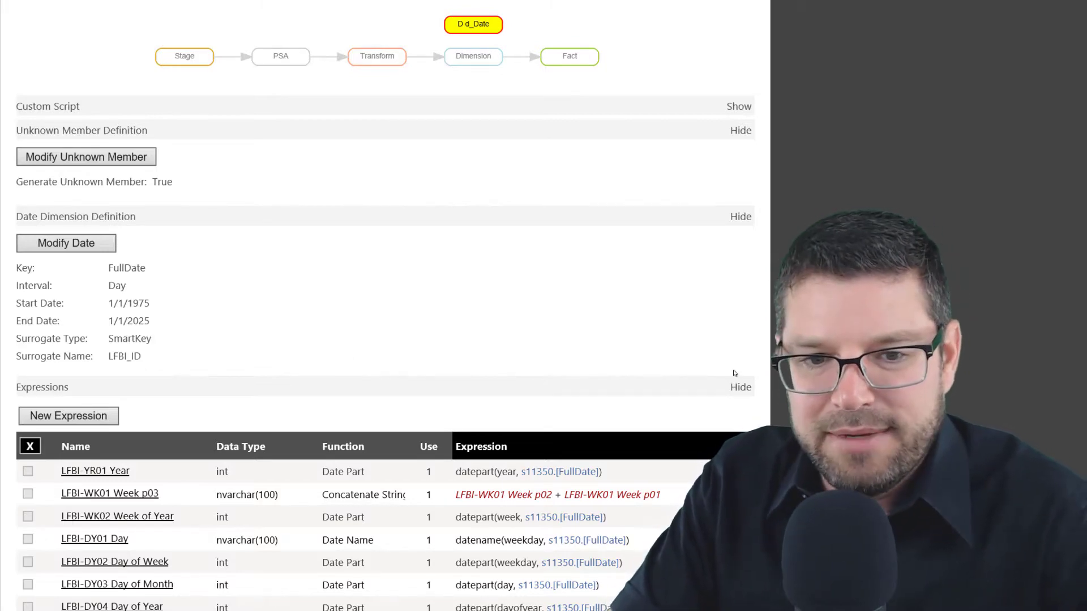
scroll(734, 373, down, 10)
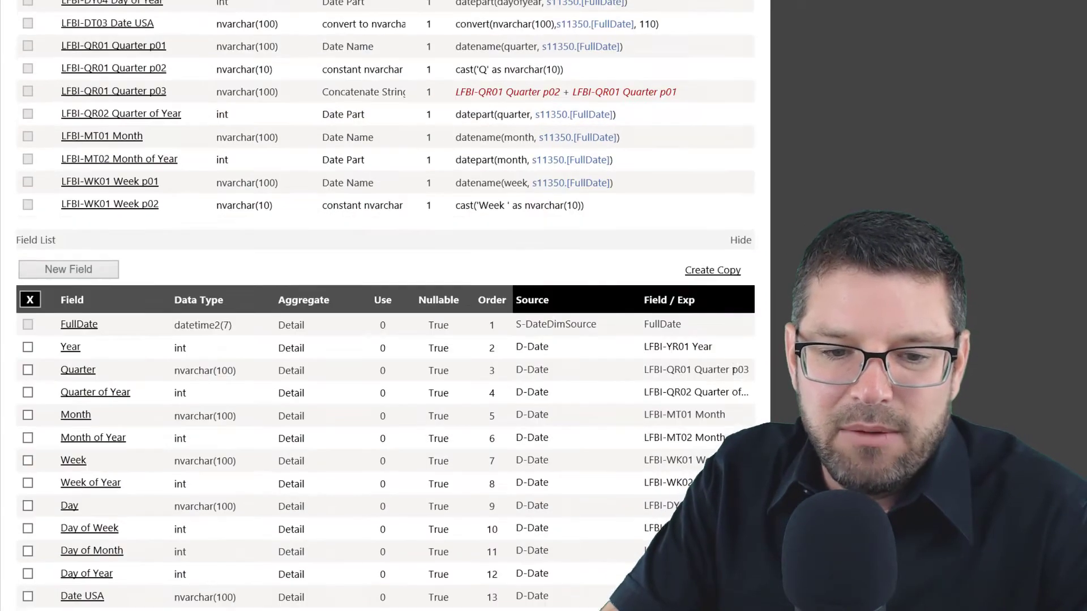